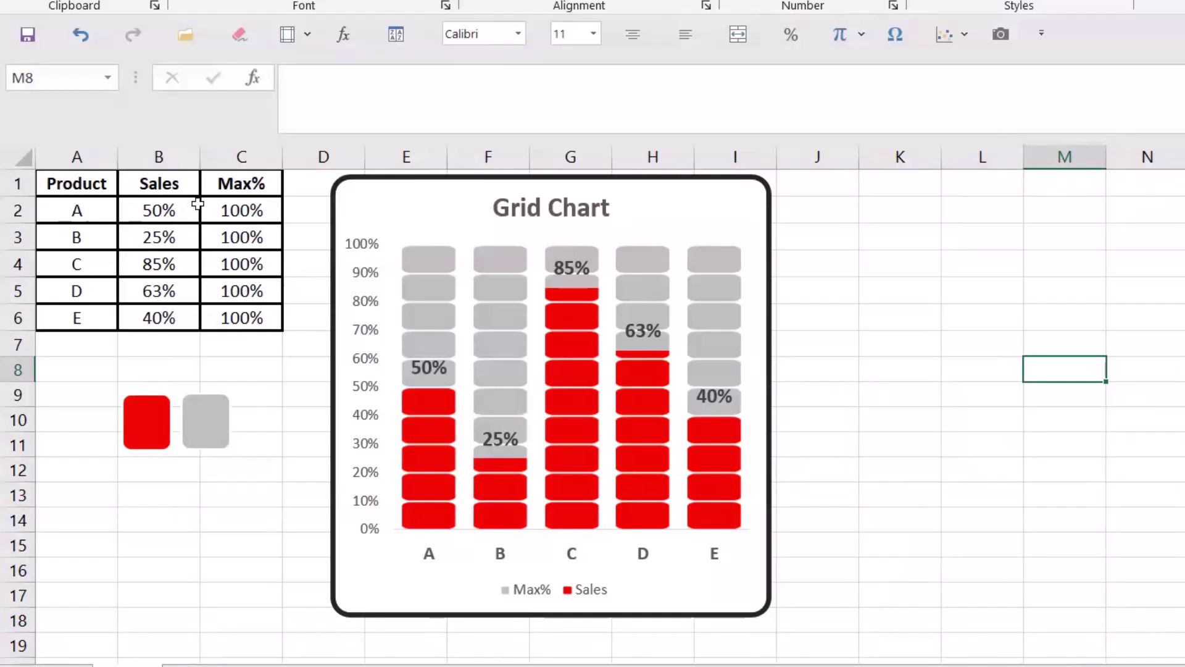
- Change product B's sales in B3 to 70% and product E's in B6 to 10%
click(157, 237)
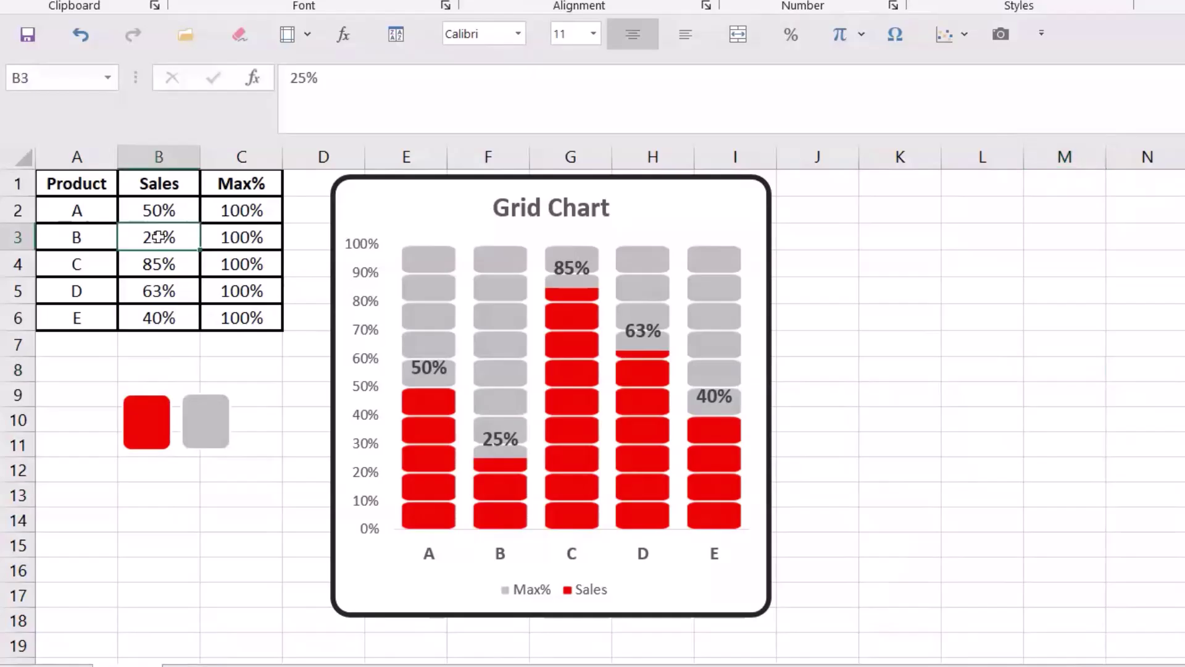
text(70)
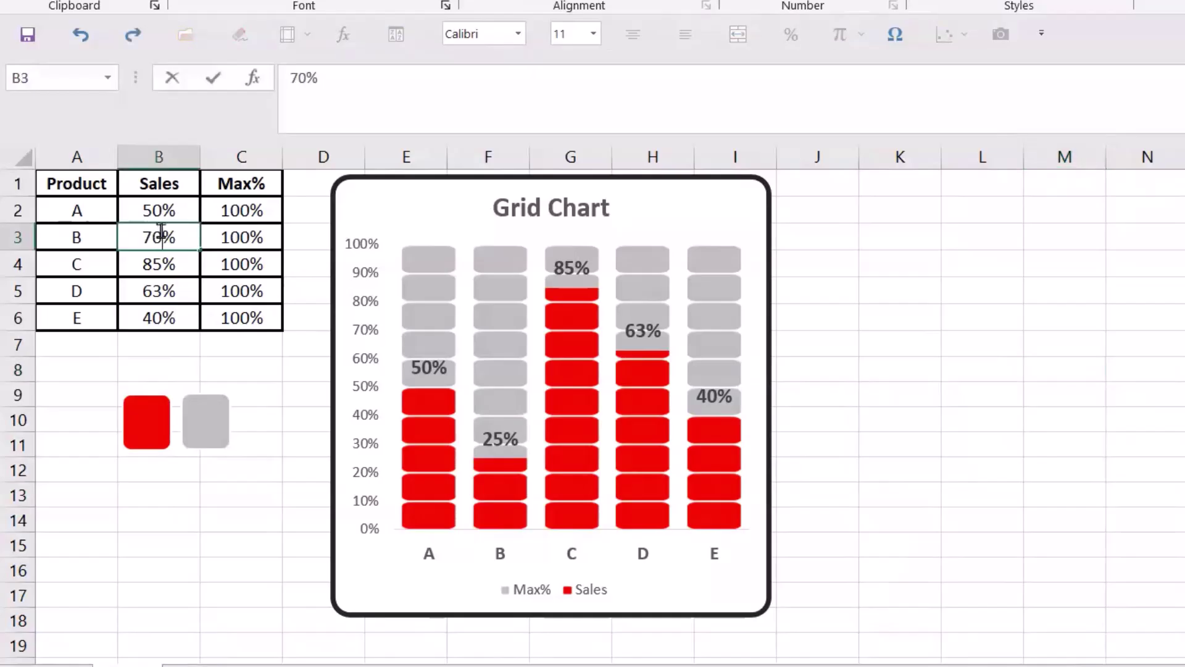
key(Return)
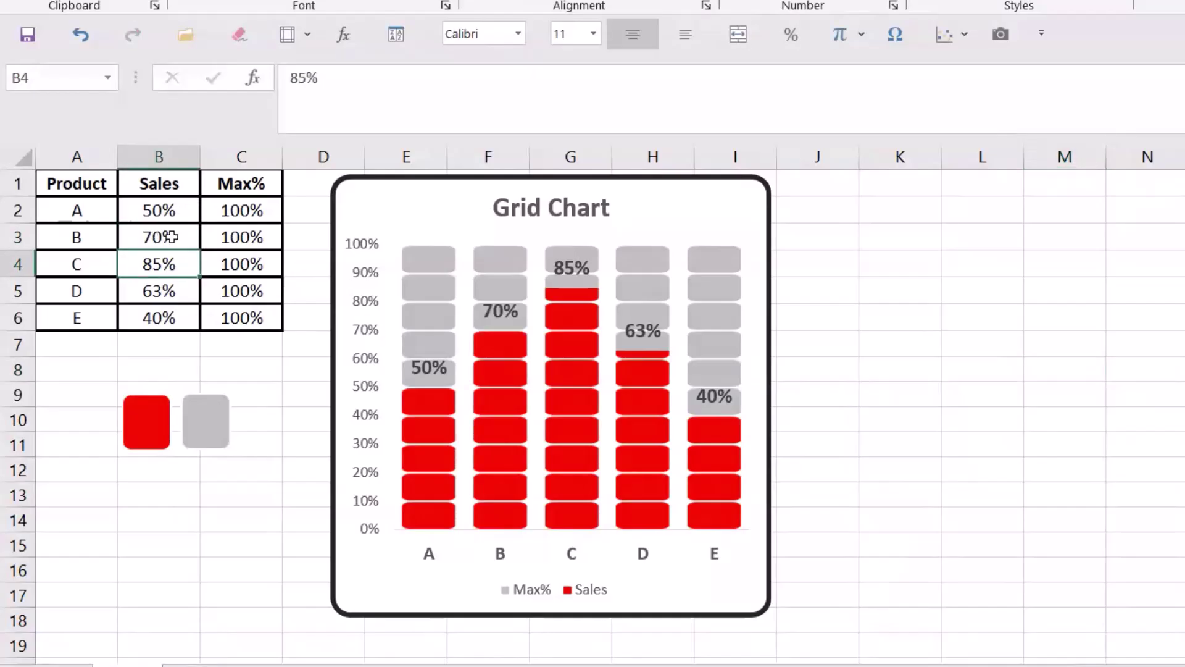
click(143, 312)
text(10)
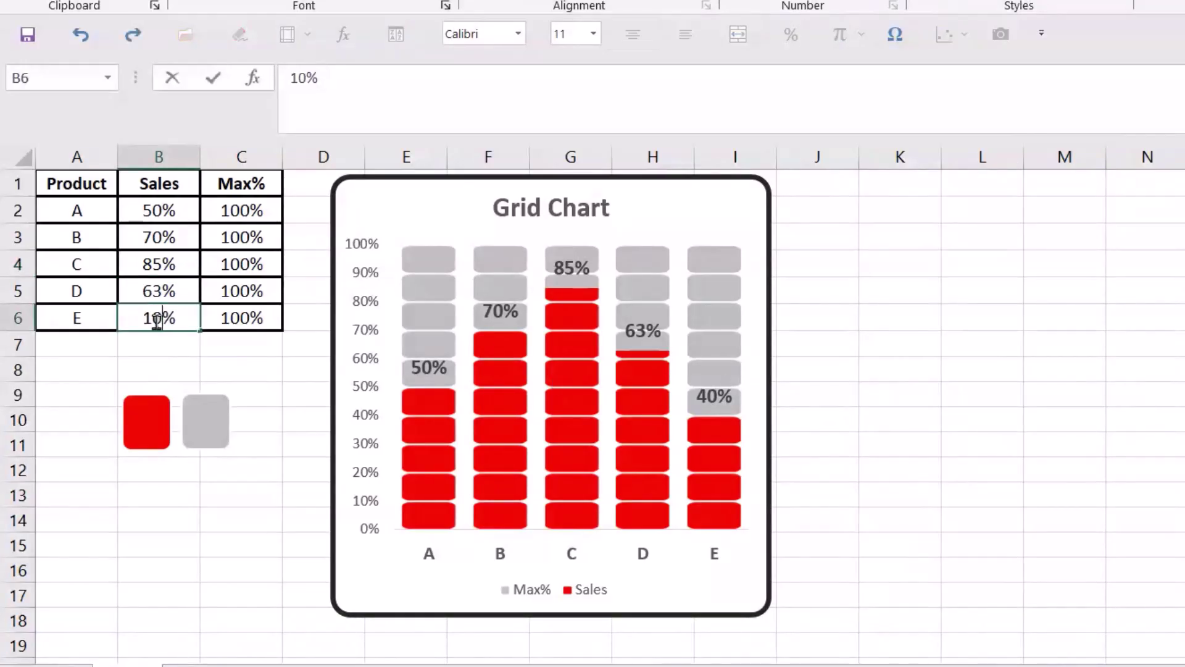
key(Return)
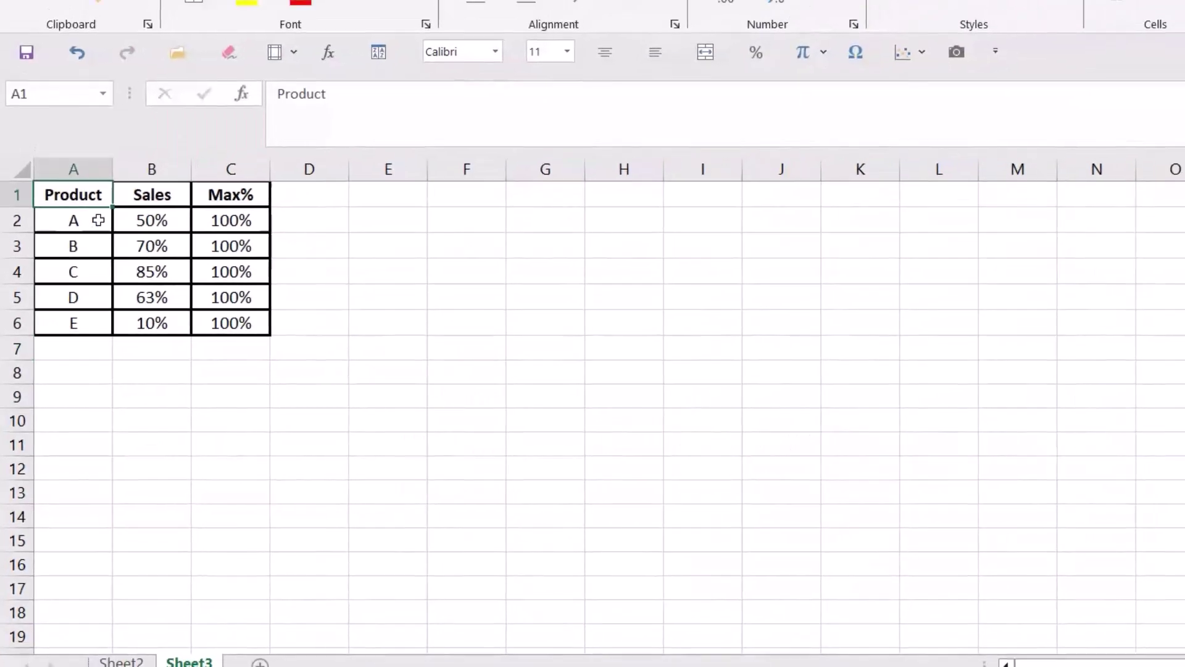
- Copy the Product table A1:C6 and insert a clustered column chart of Sales and Max%
key(ctrl+a)
key(ctrl+c)
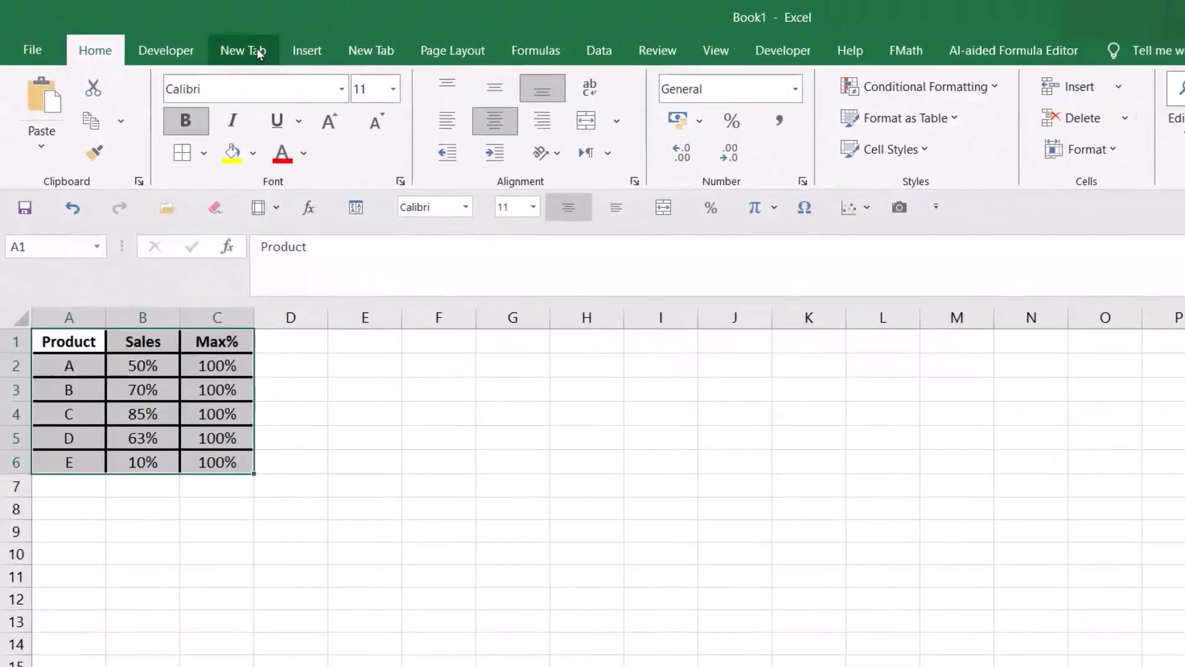
click(313, 56)
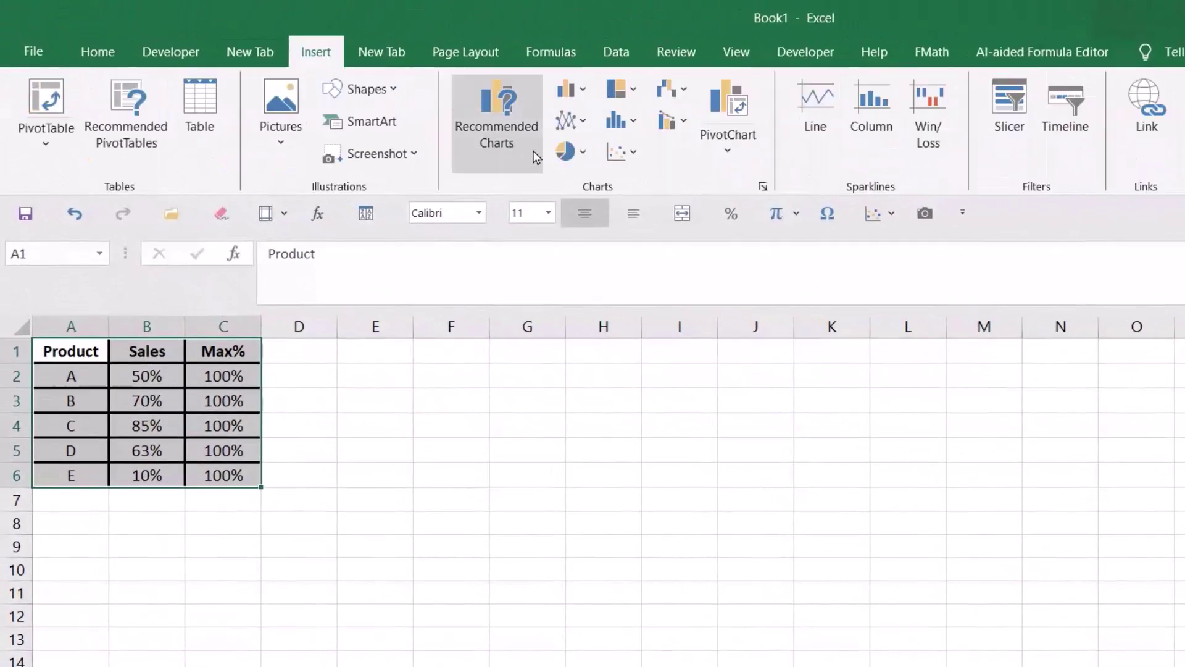
click(580, 92)
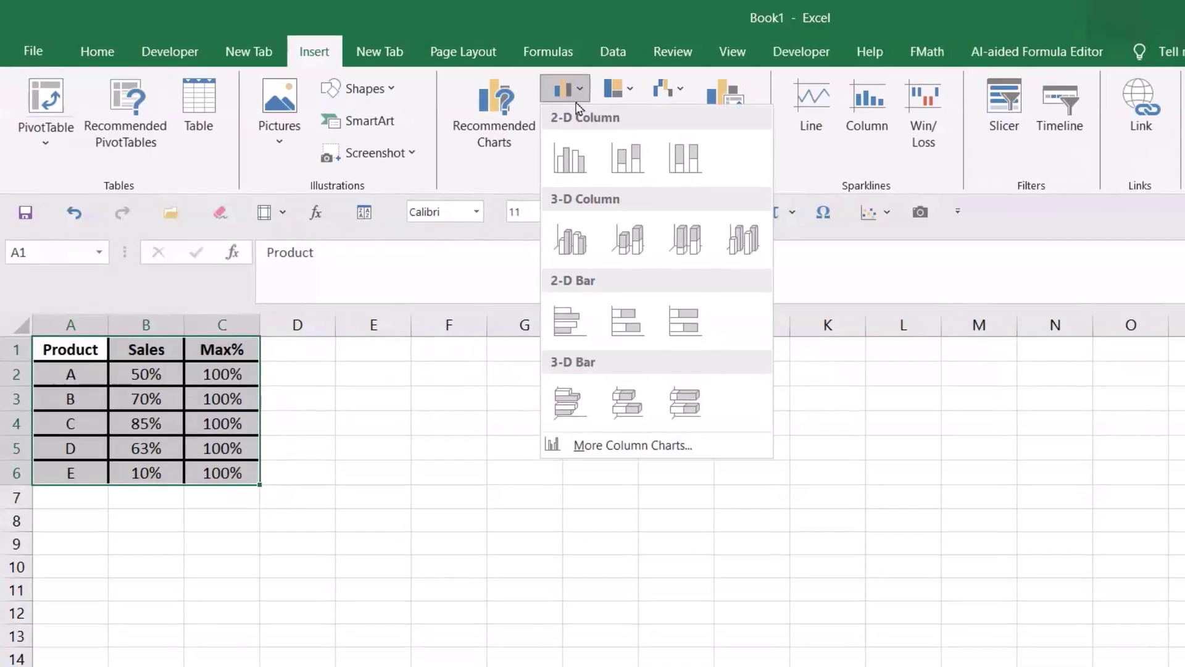
click(566, 158)
click(961, 317)
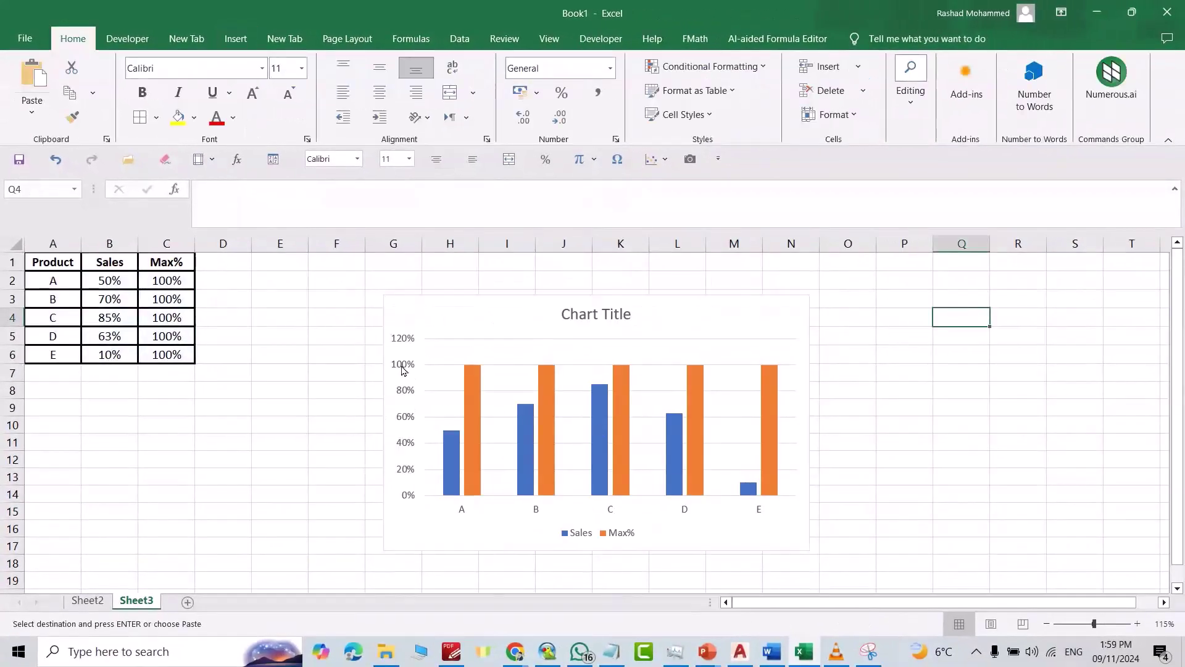
click(401, 370)
- Set the vertical axis Bounds Maximum to 1.0 in Format Axis
right_click(401, 369)
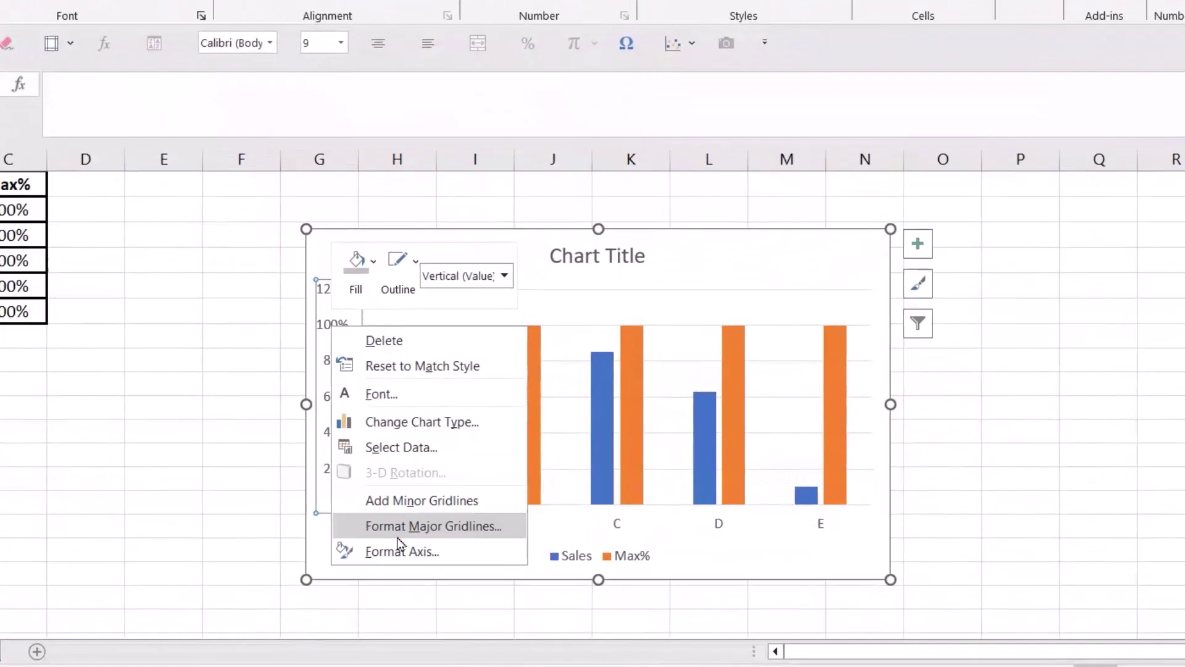
click(445, 532)
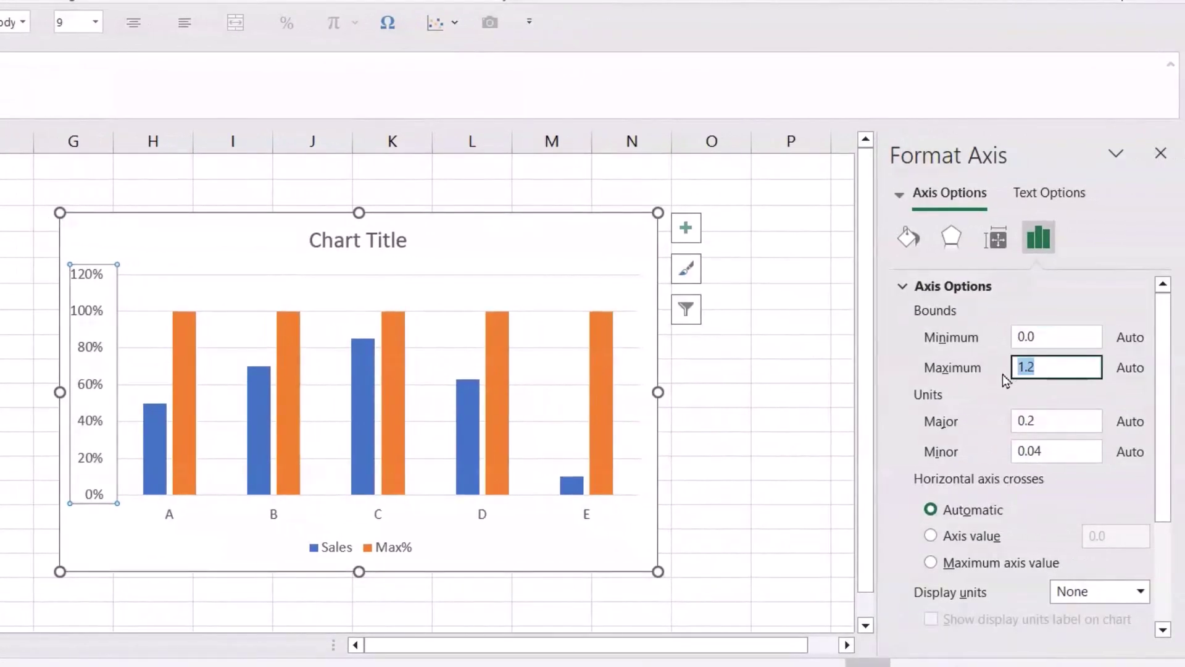
text(1)
key(Return)
key(Escape)
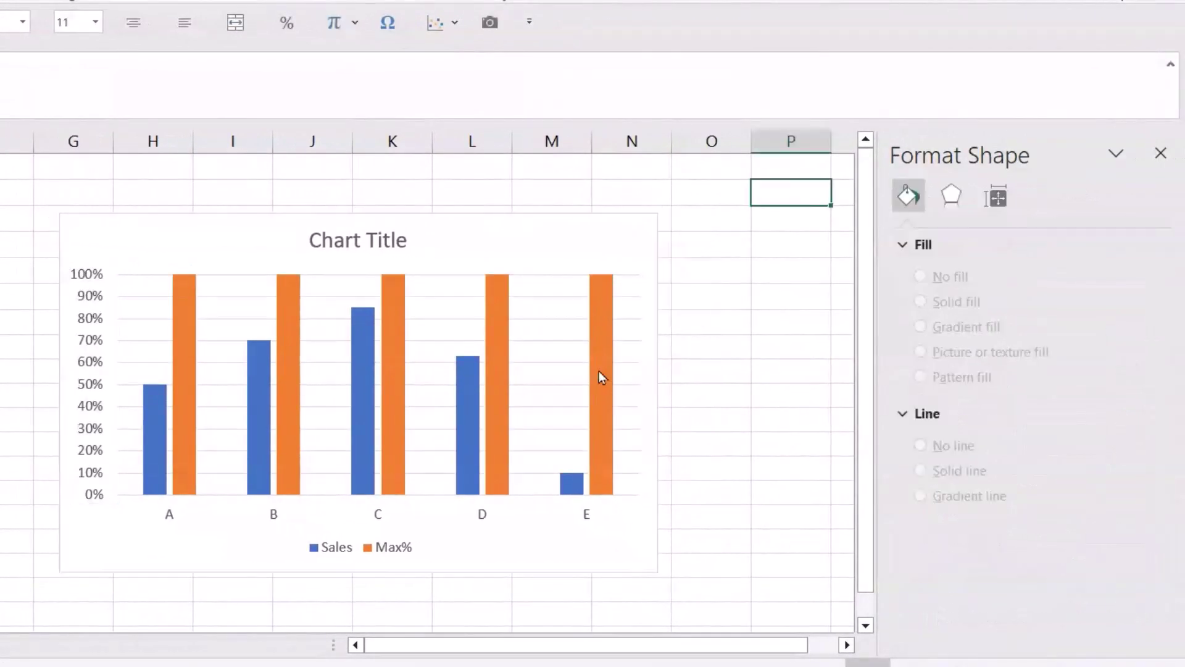
click(557, 363)
click(738, 375)
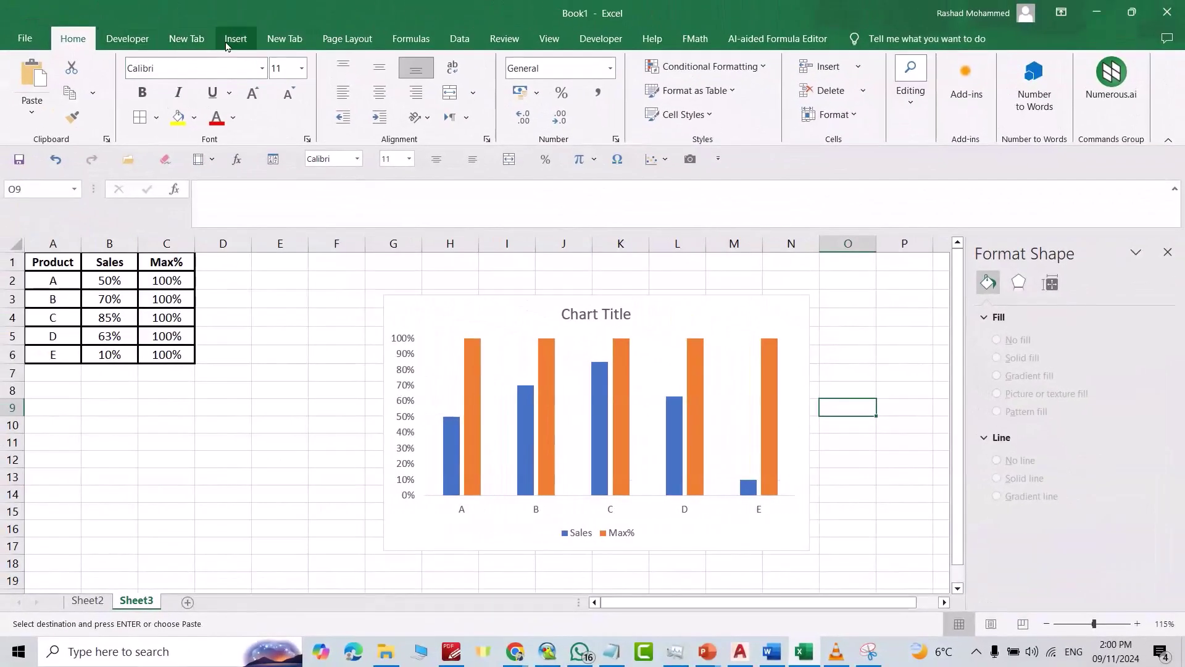
- Draw a small rounded rectangle shape just below the data table
click(235, 37)
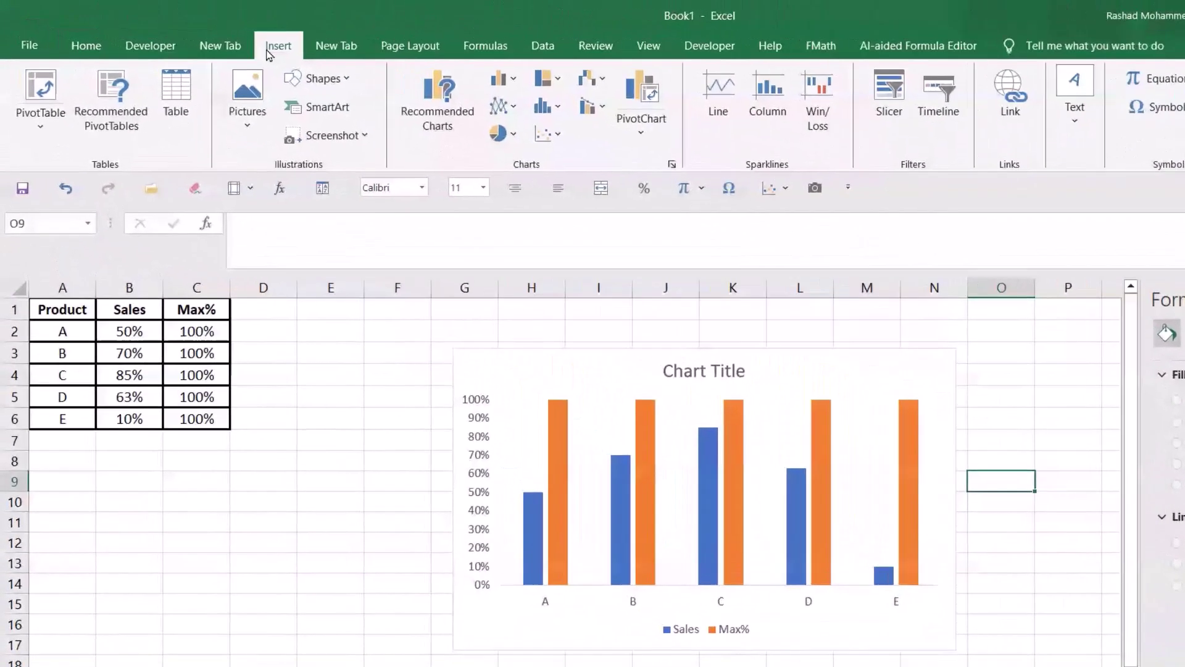
click(299, 81)
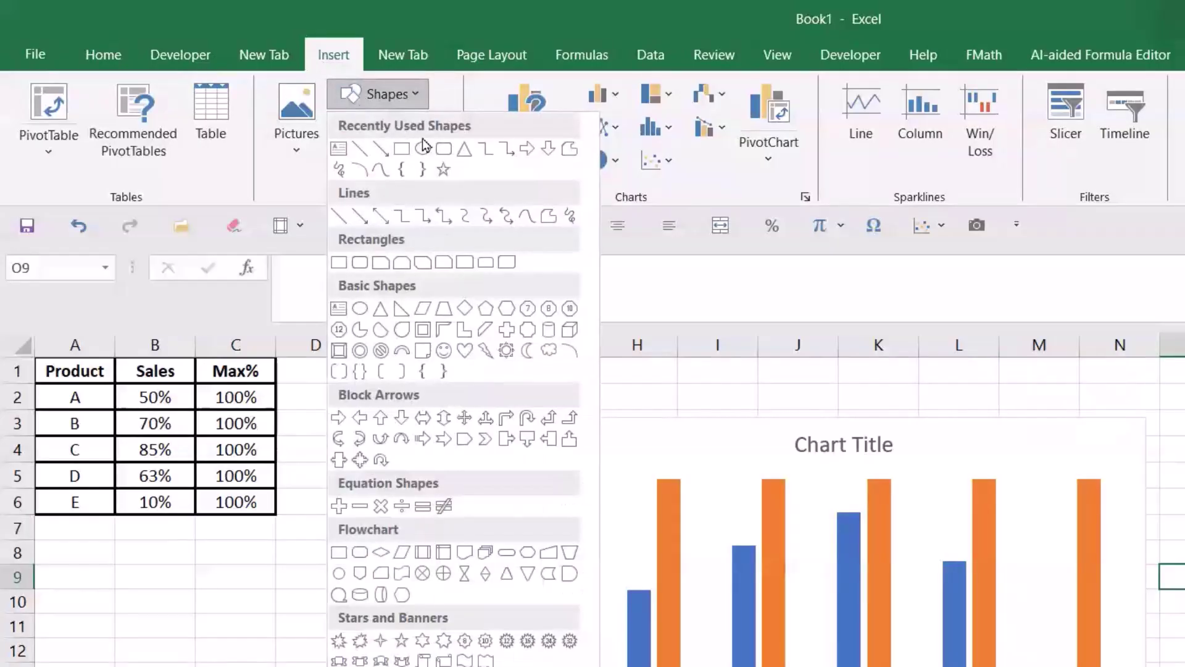
click(444, 149)
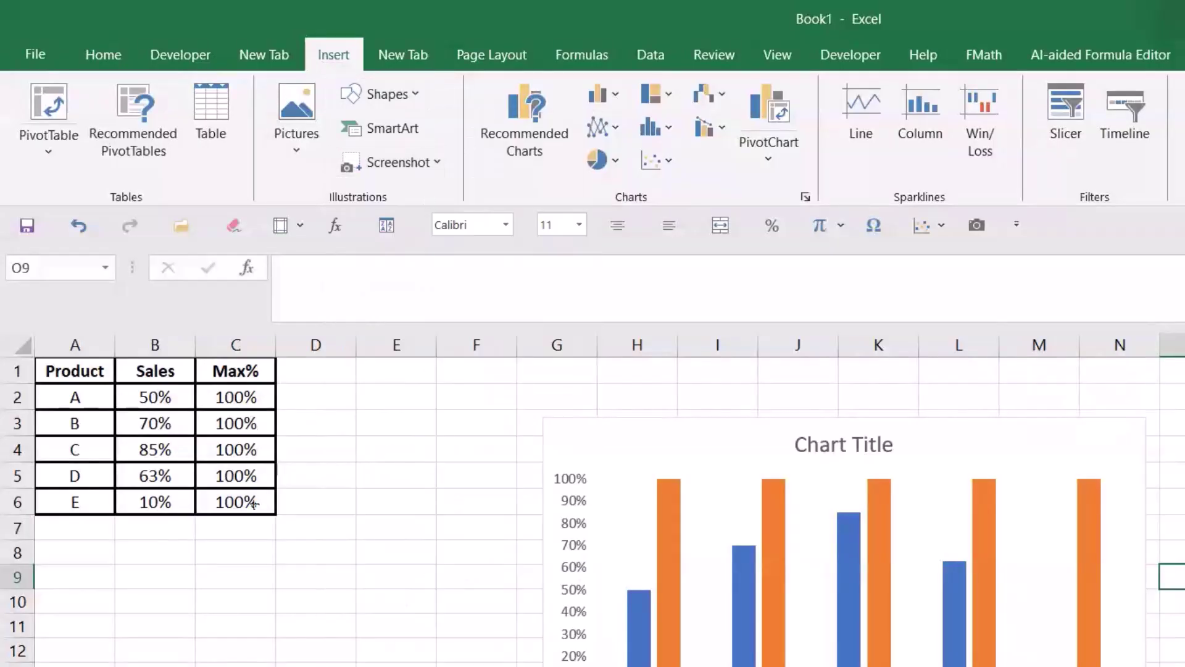
drag(162, 568, 212, 616)
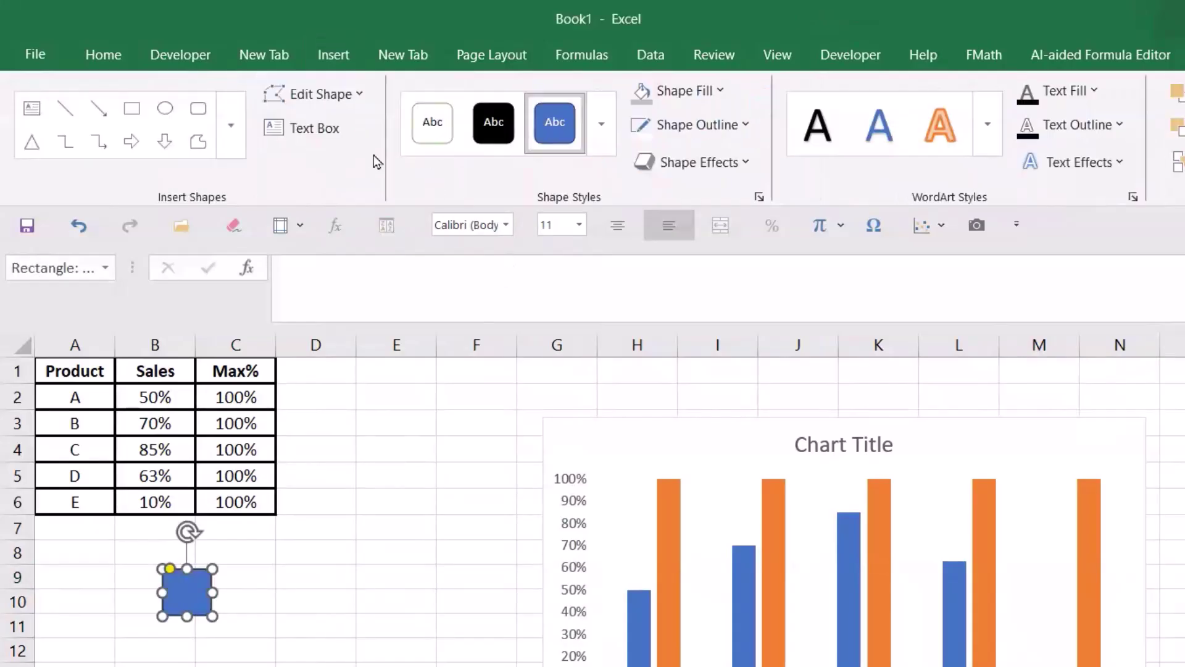
- Give the rounded square a red fill and a white outline
click(721, 91)
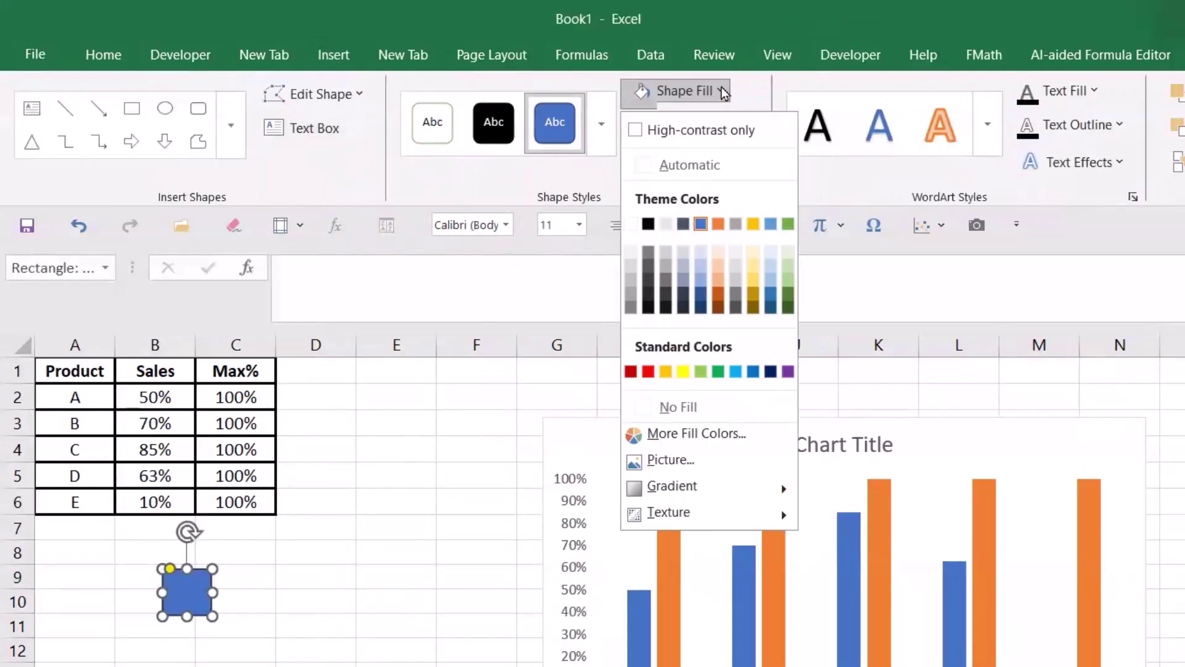
click(645, 373)
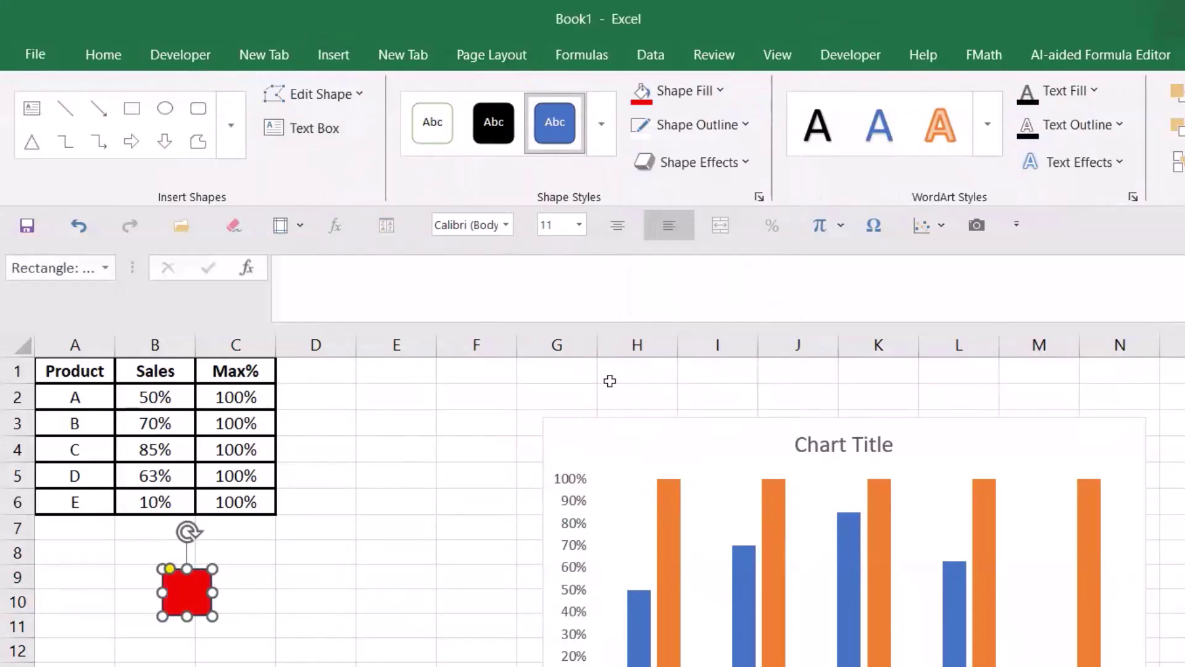
click(746, 125)
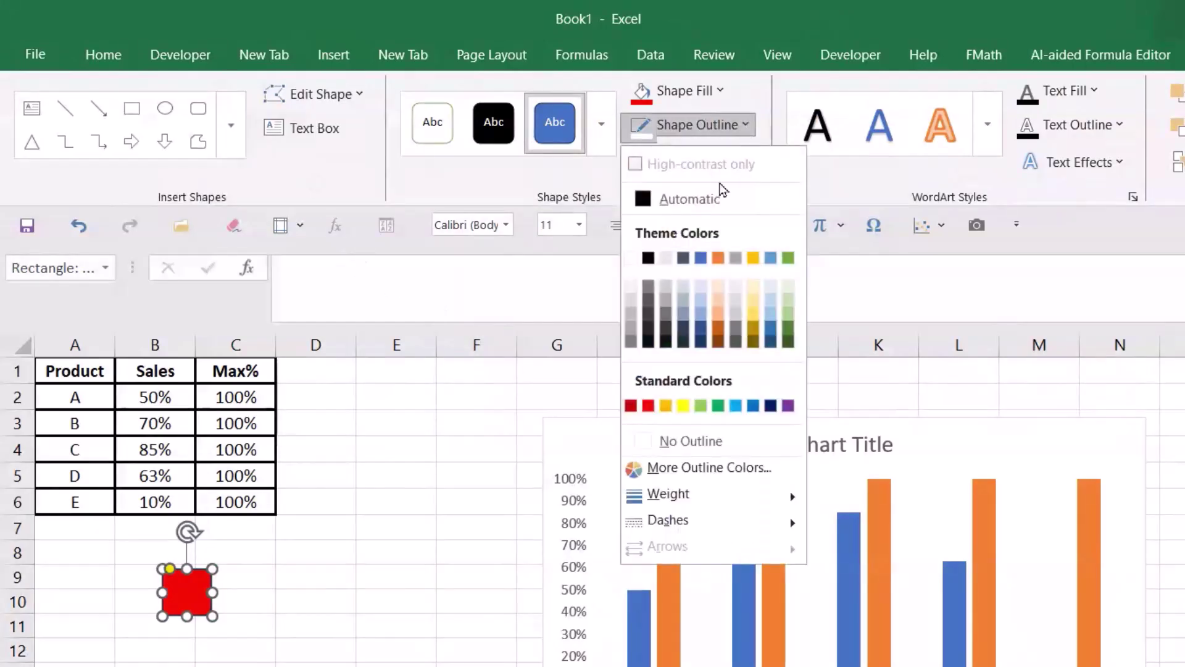
click(633, 258)
click(370, 537)
click(204, 595)
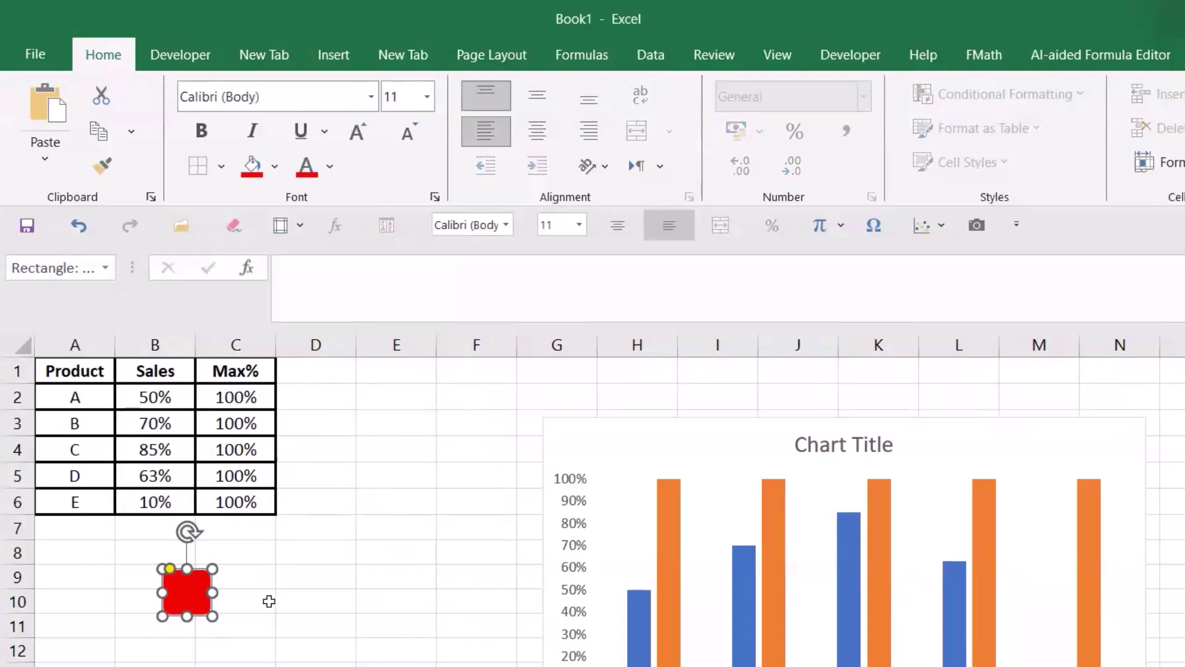
click(348, 593)
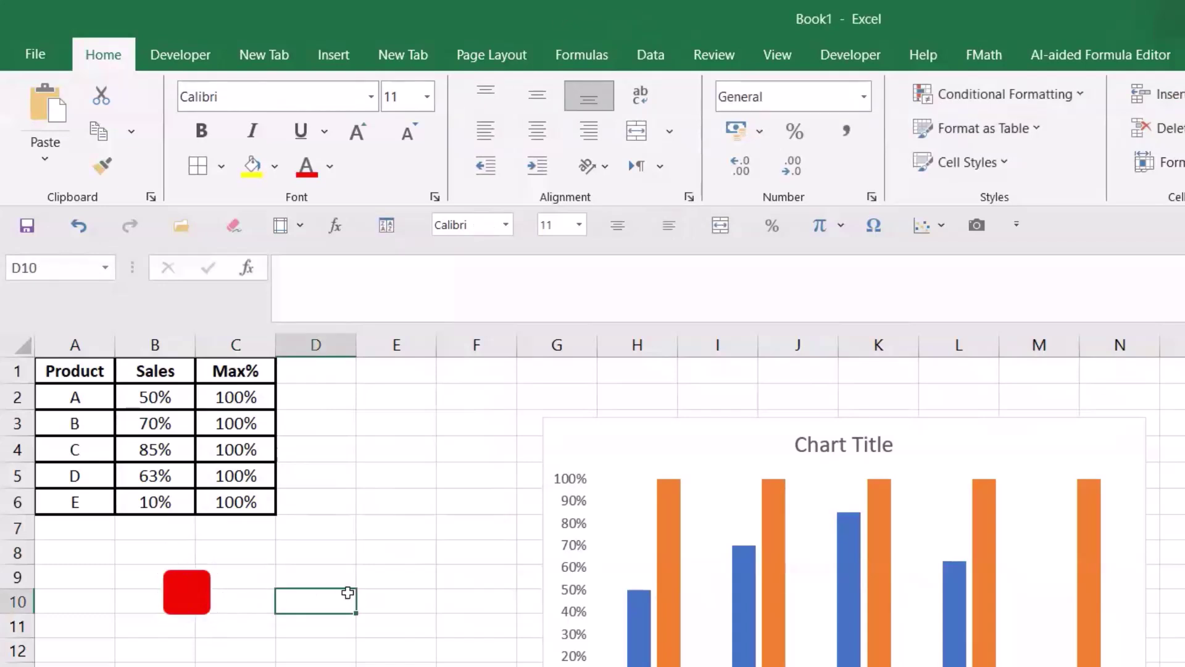
- Paste a copy of the red square beside it and fill the copy light grey
key(ctrl+v)
drag(308, 625, 322, 609)
click(275, 166)
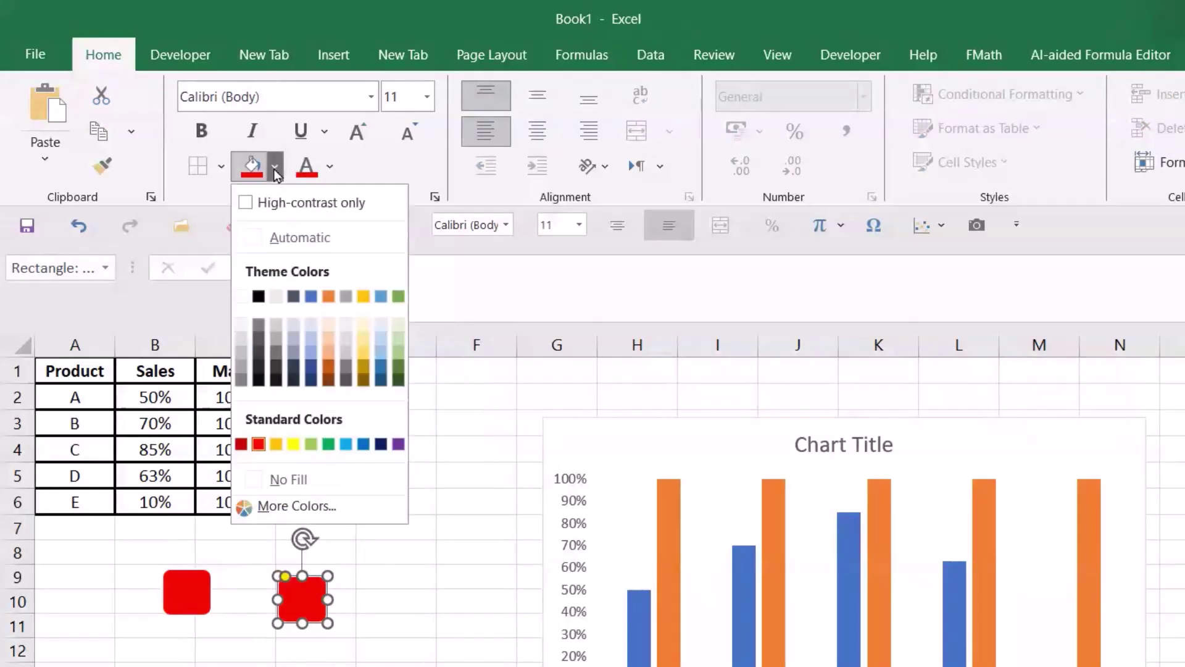
click(245, 336)
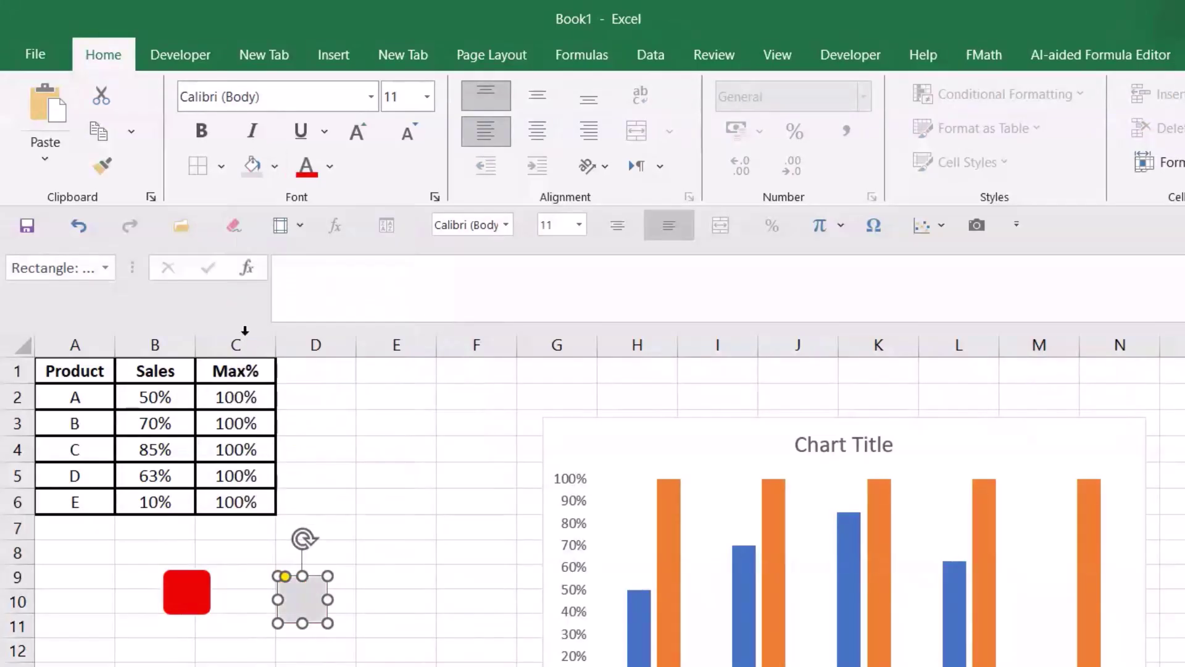
click(446, 532)
click(302, 602)
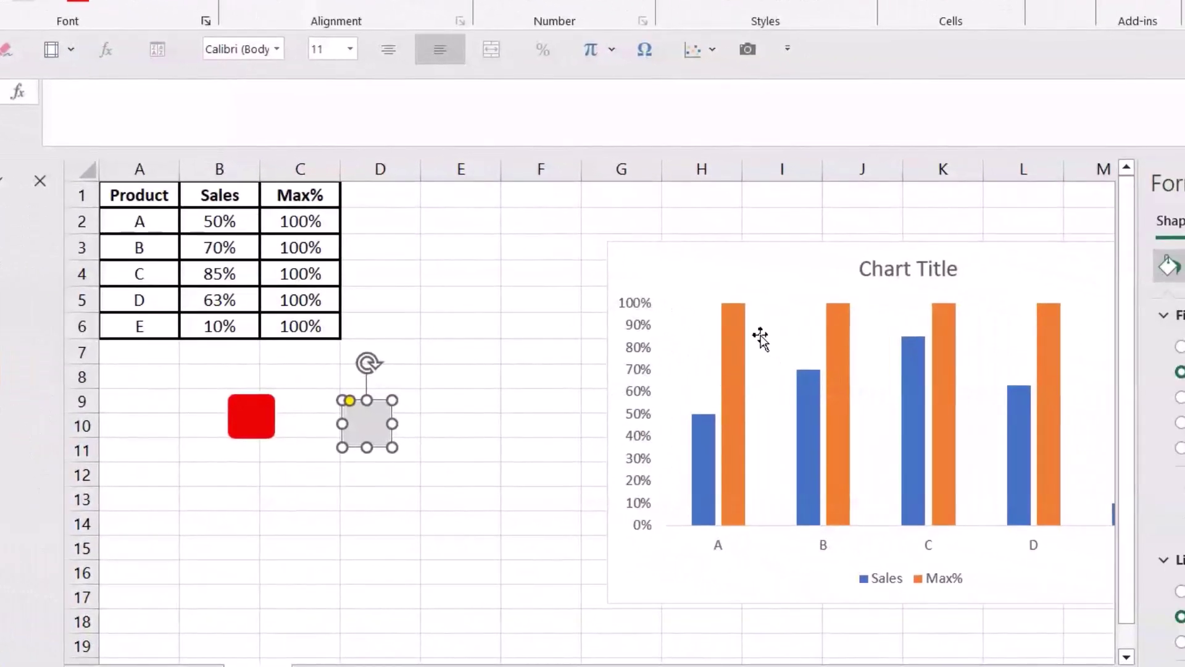
- Paste the grey square as the Max% fill, using Stack and Scale with 0.1 units per picture
click(735, 332)
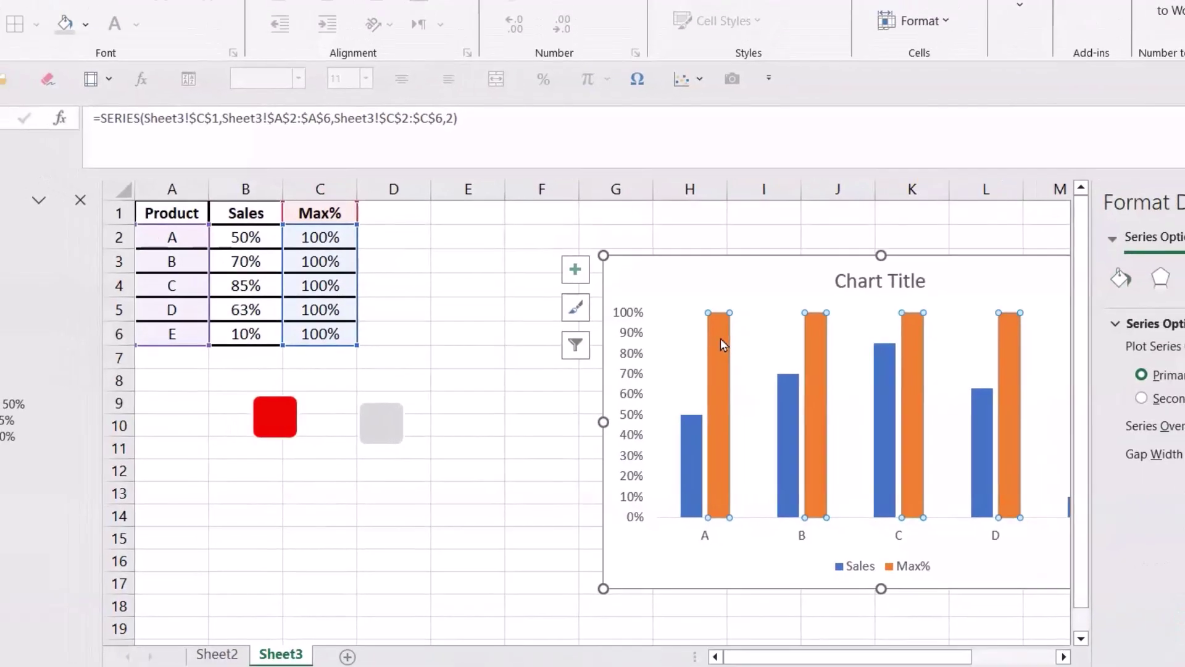
key(ctrl+v)
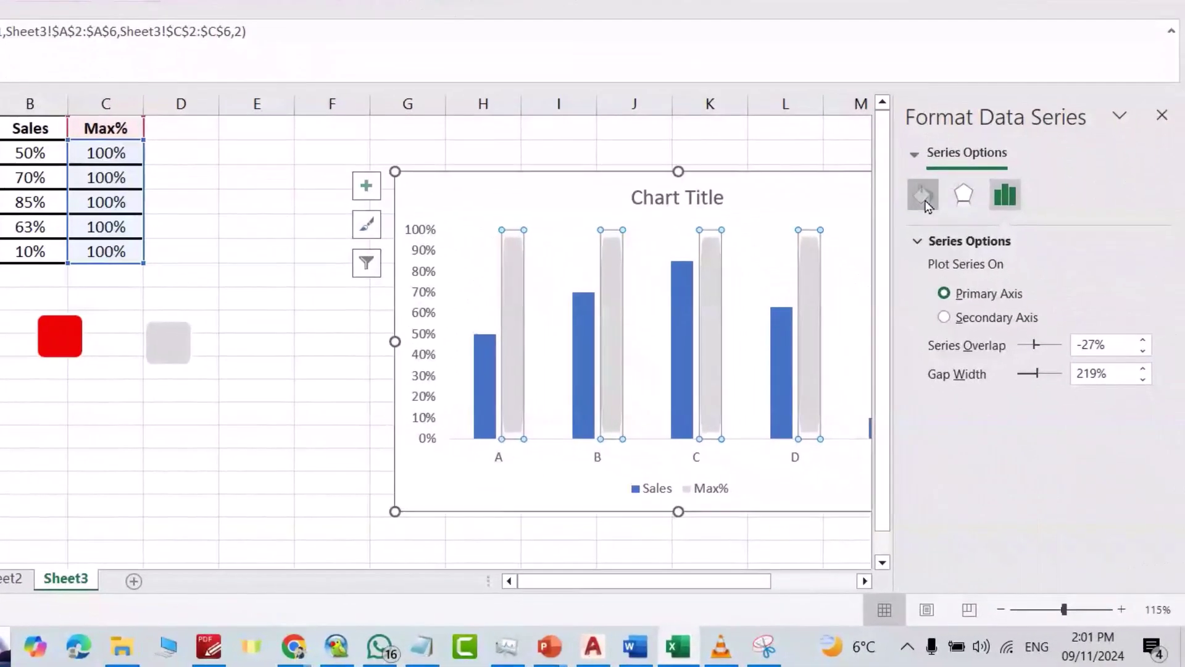
click(995, 311)
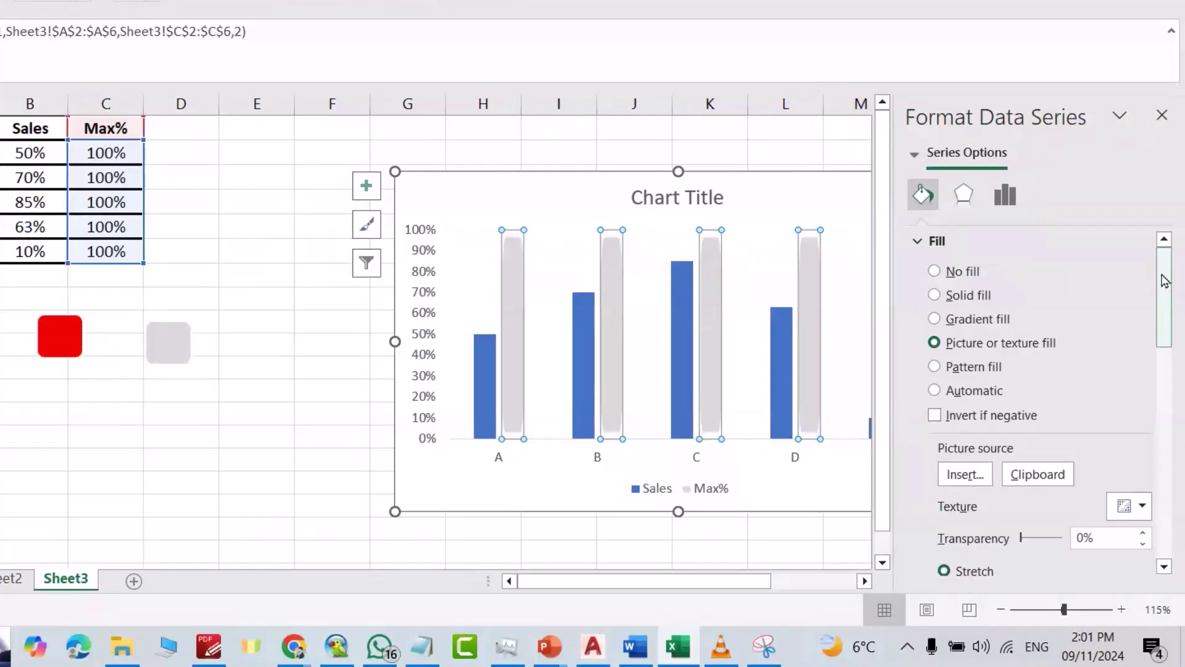
scroll(1140, 290, down, 5)
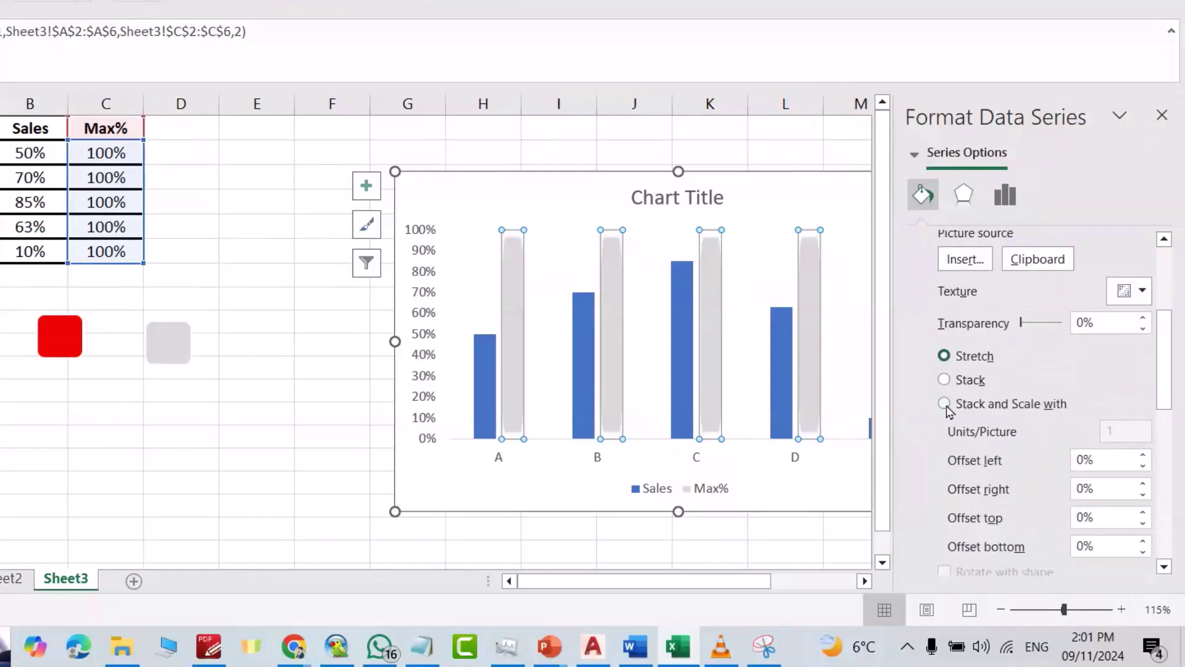
click(944, 404)
double_click(1106, 432)
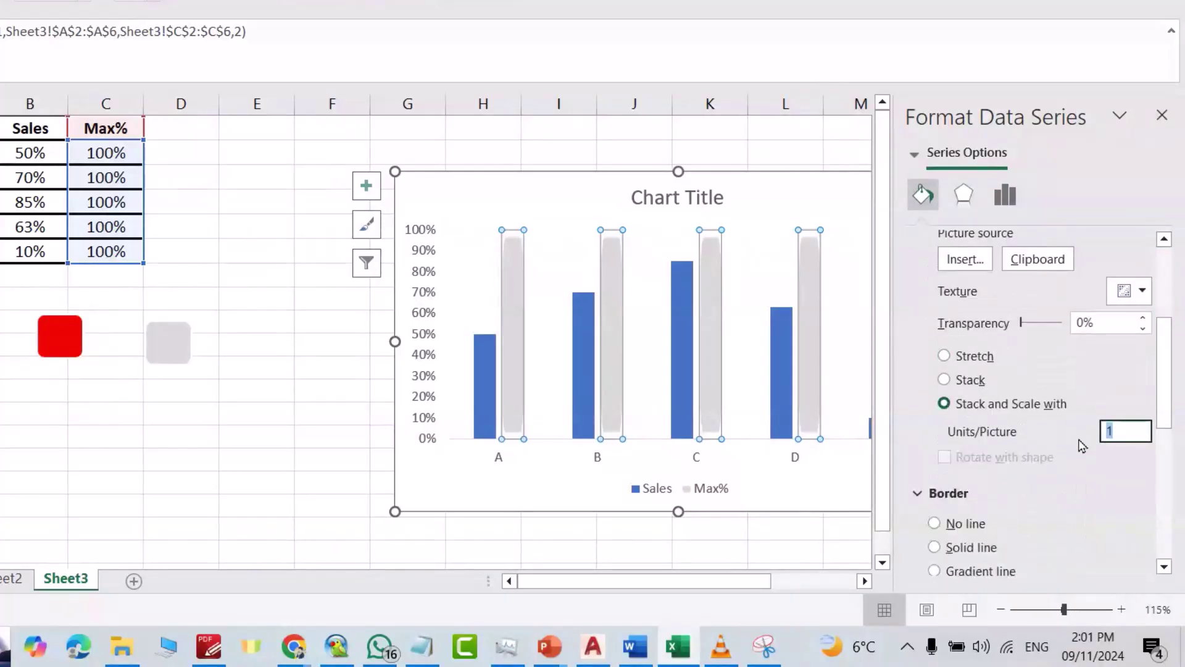
text(0.1)
click(181, 458)
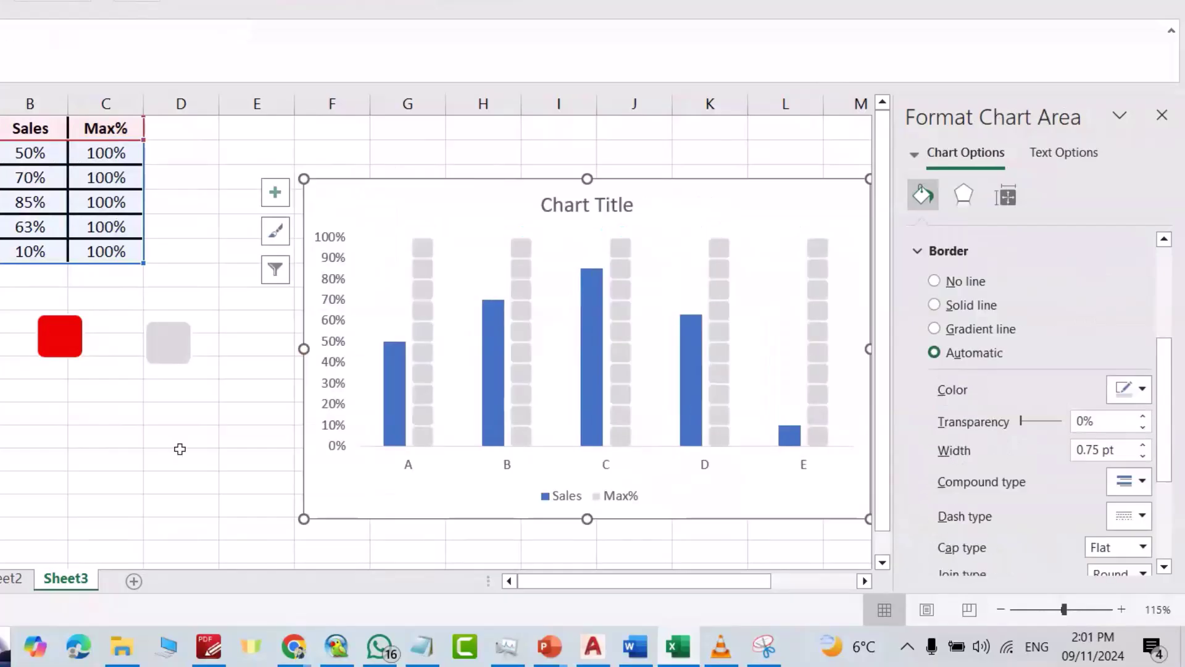
- Copy the red rounded square and paste it as the Sales series' picture fill
click(69, 348)
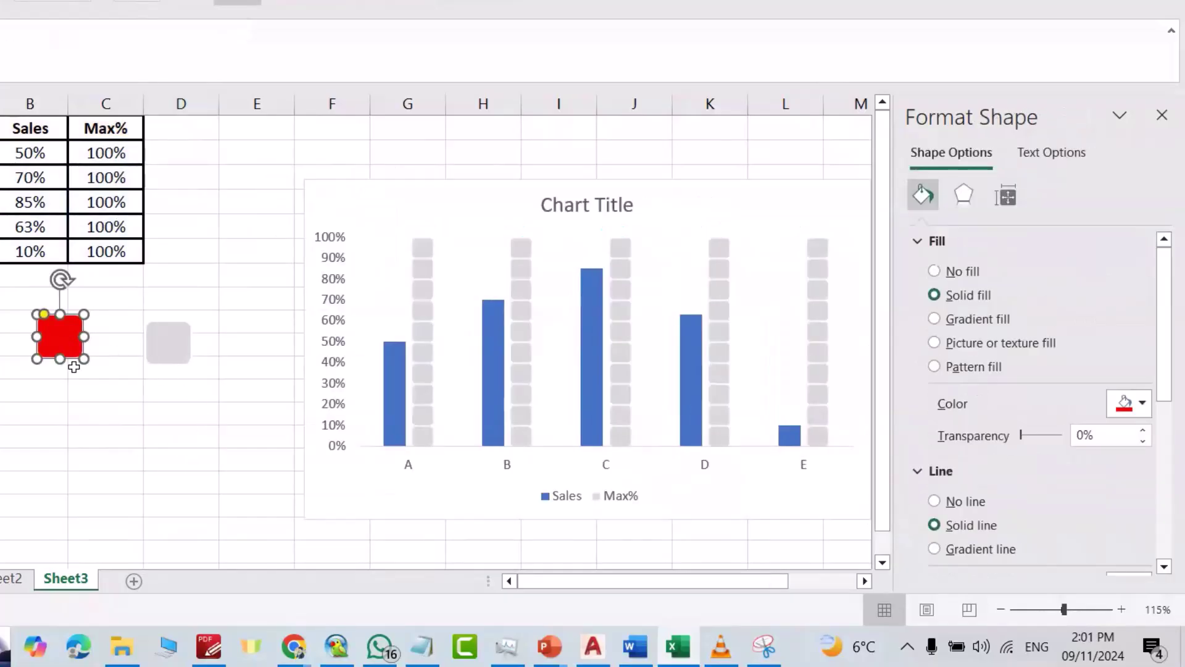
key(ctrl+c)
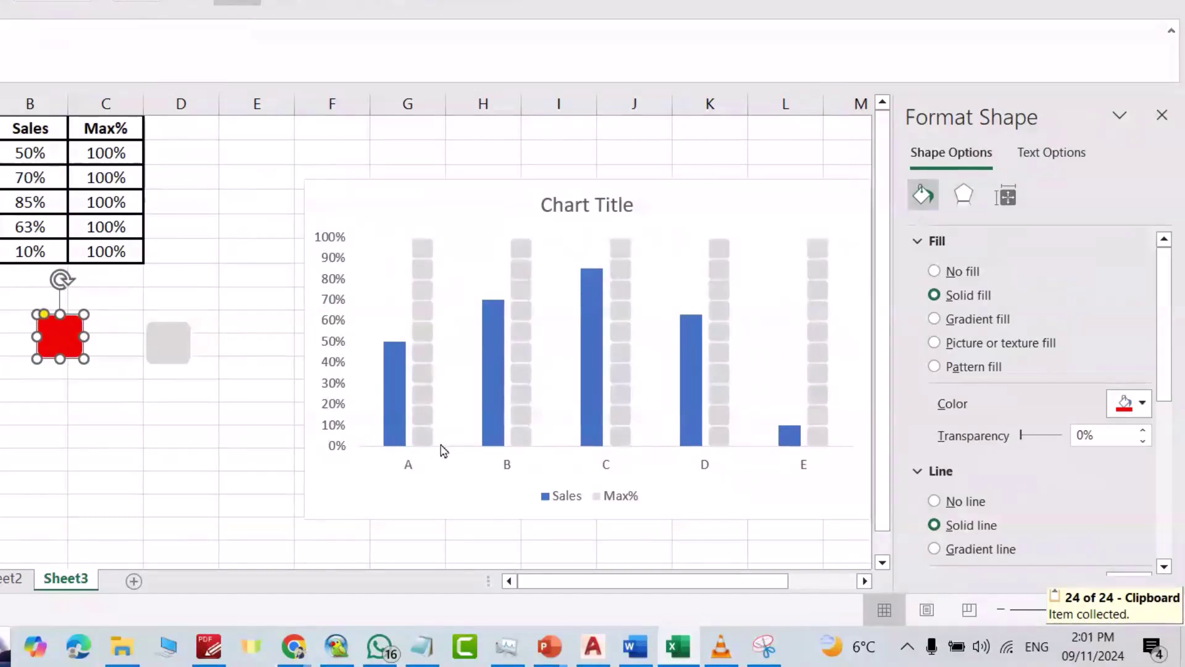
click(391, 407)
key(ctrl+v)
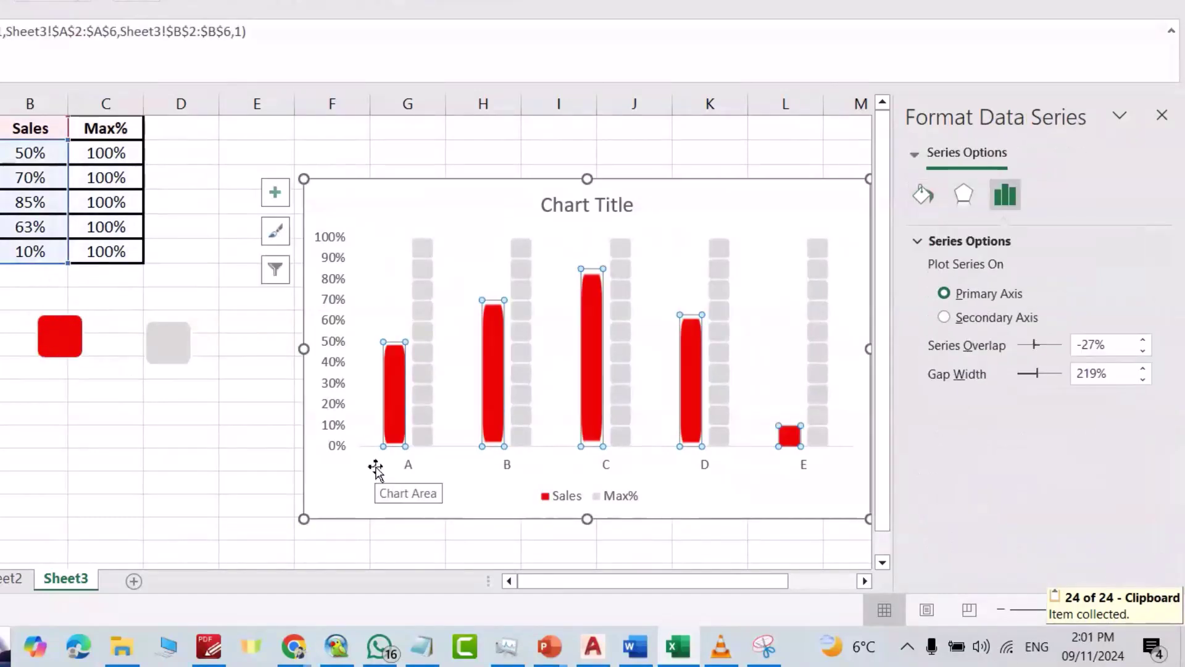
click(928, 197)
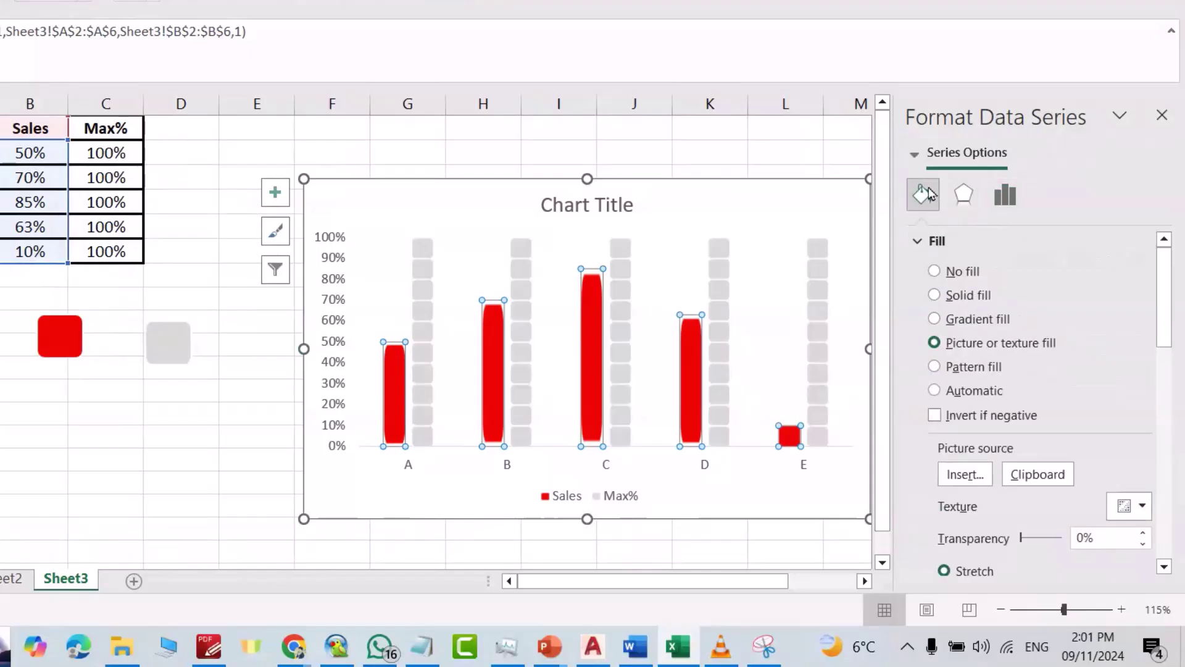
- Set the Sales picture fill to Stack and Scale with at 0.1 units per picture
scroll(1050, 371, down, 5)
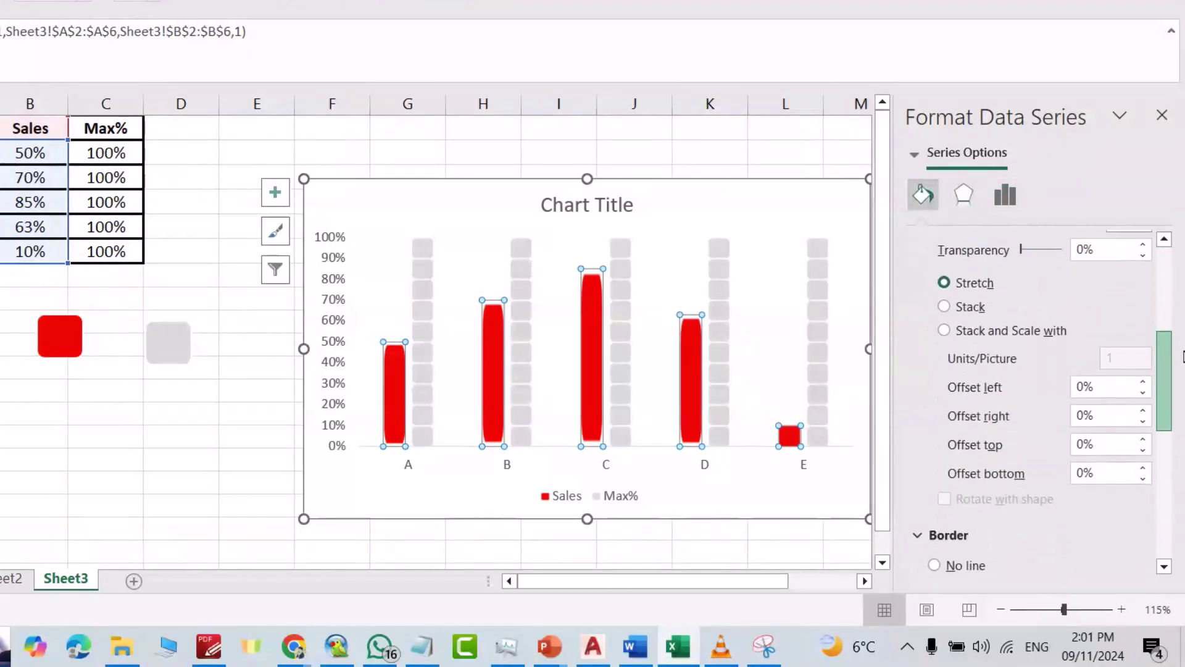
click(977, 437)
double_click(1110, 462)
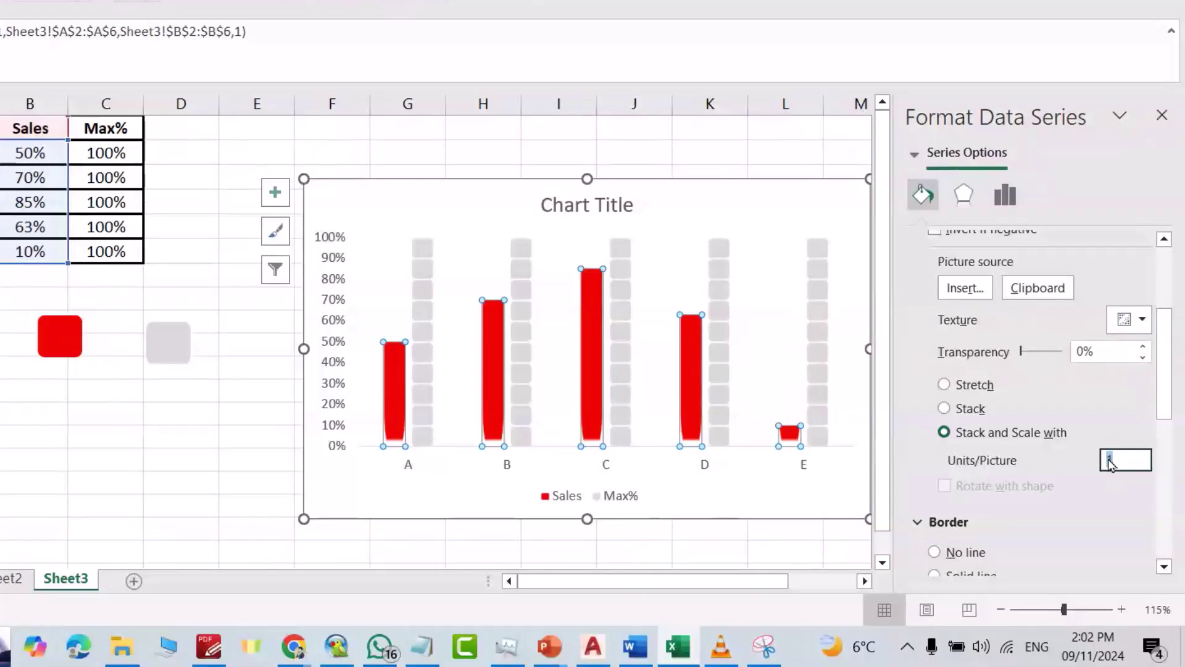
text(0.1)
click(214, 471)
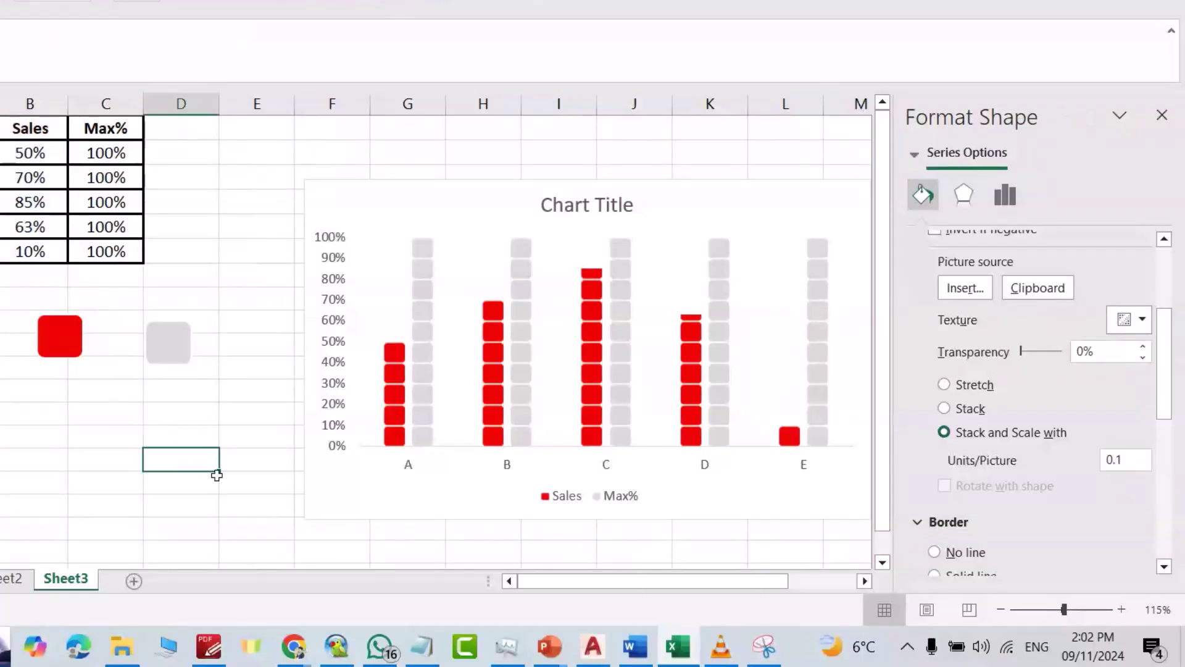
click(519, 263)
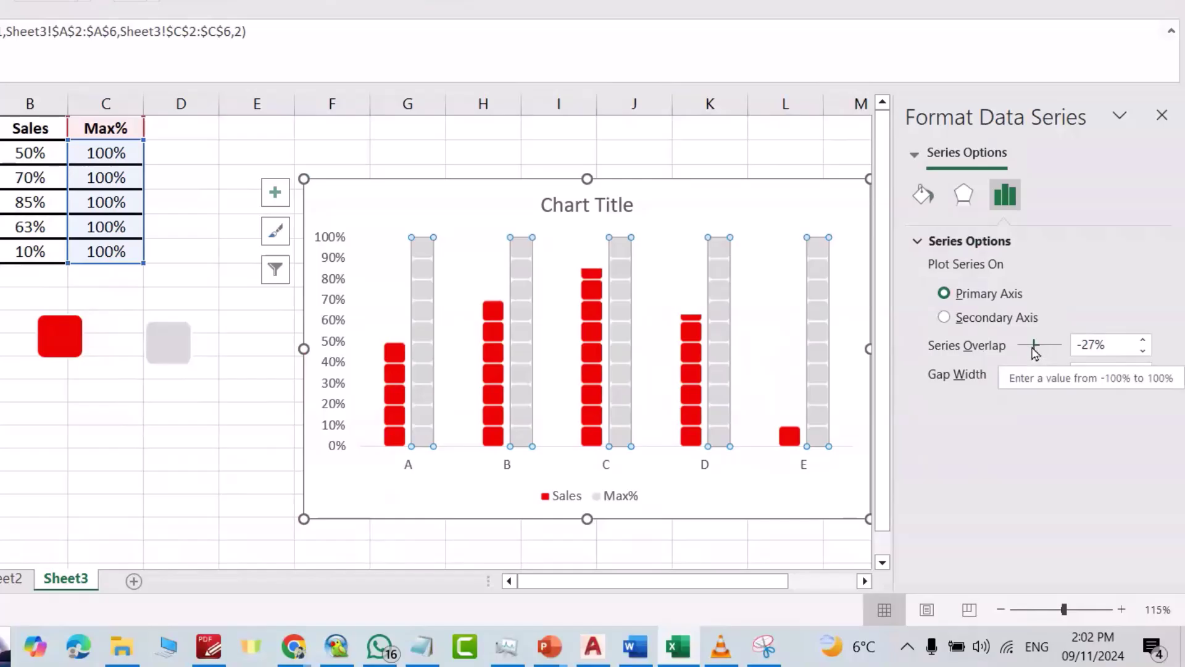
- Set Series Overlap to 100% and Gap Width to 20%, then nudge the chart up-left
drag(1035, 345, 1075, 353)
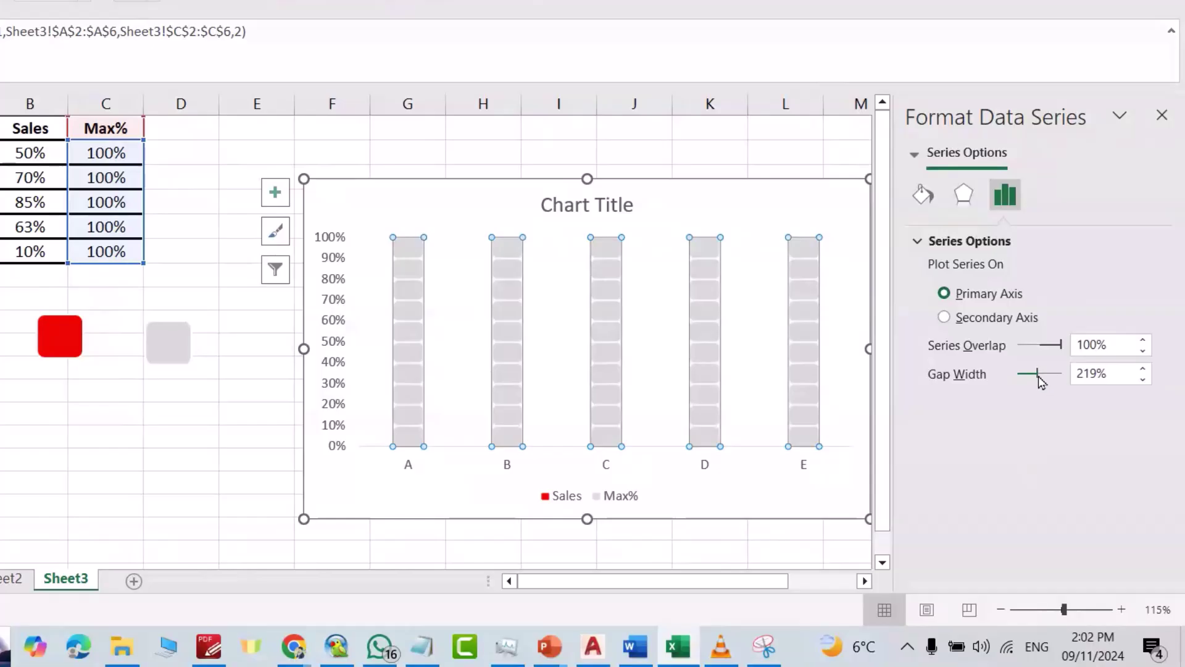
double_click(1077, 374)
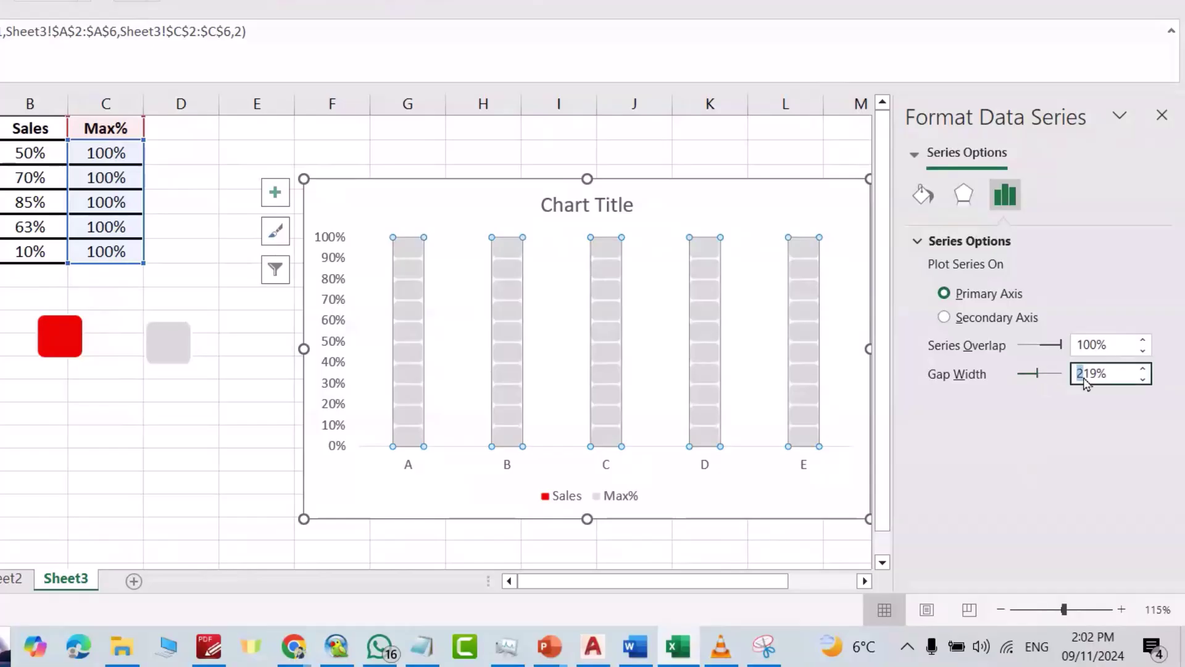
text(2)
key(Return)
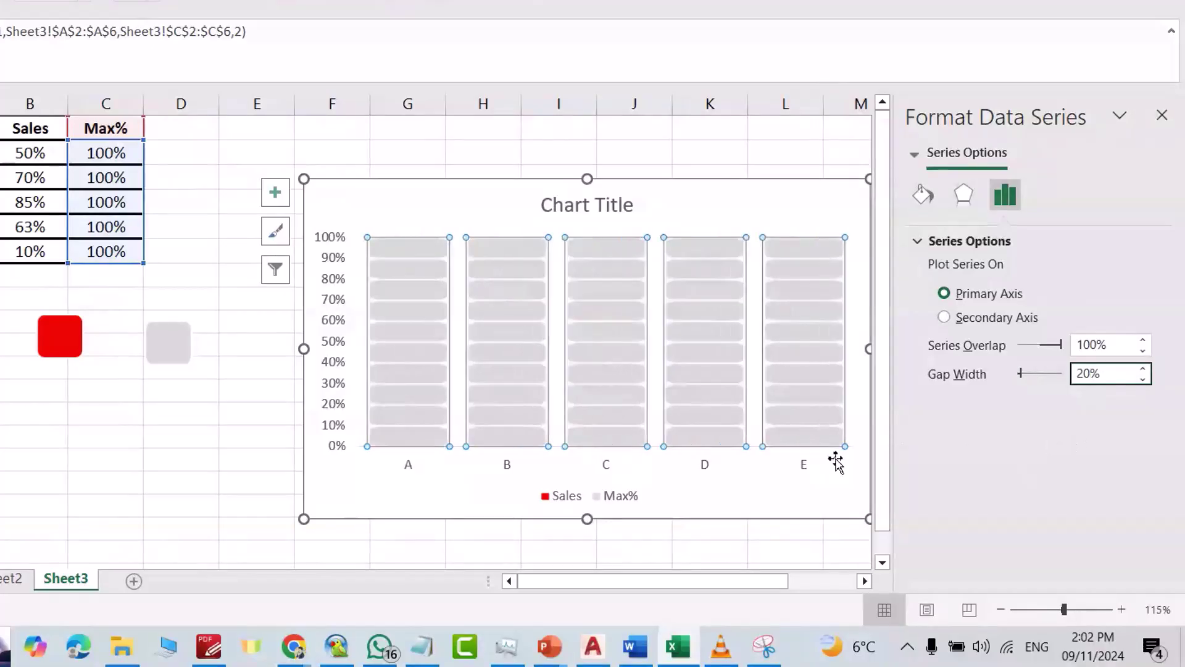
drag(505, 204, 484, 188)
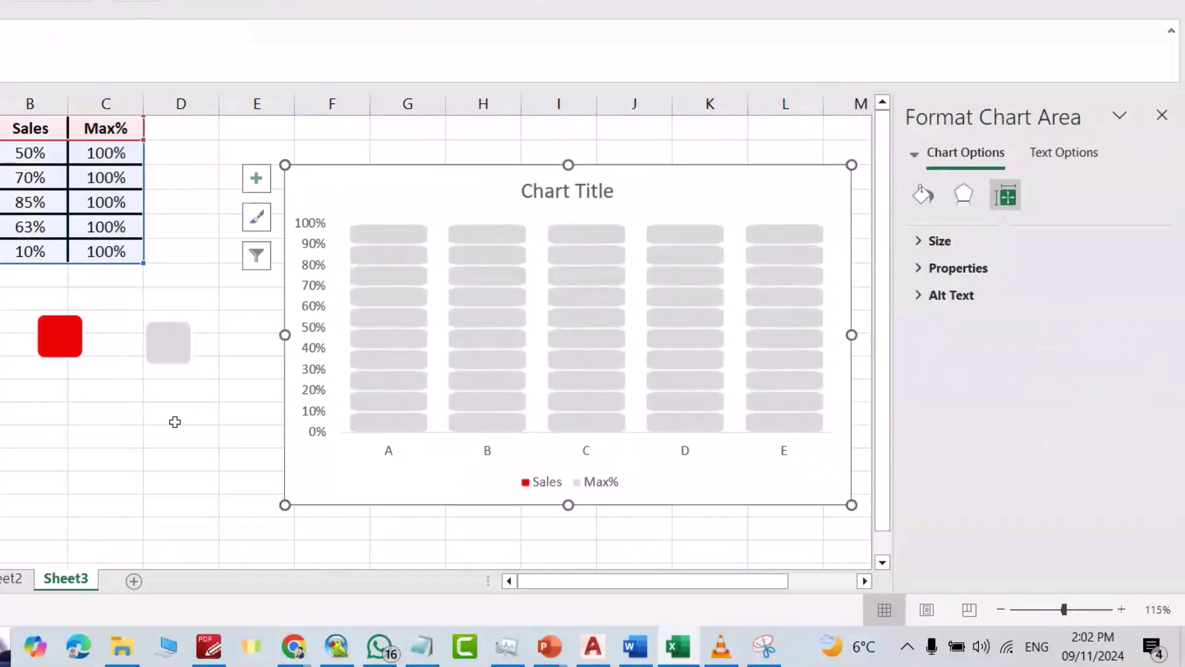
click(175, 422)
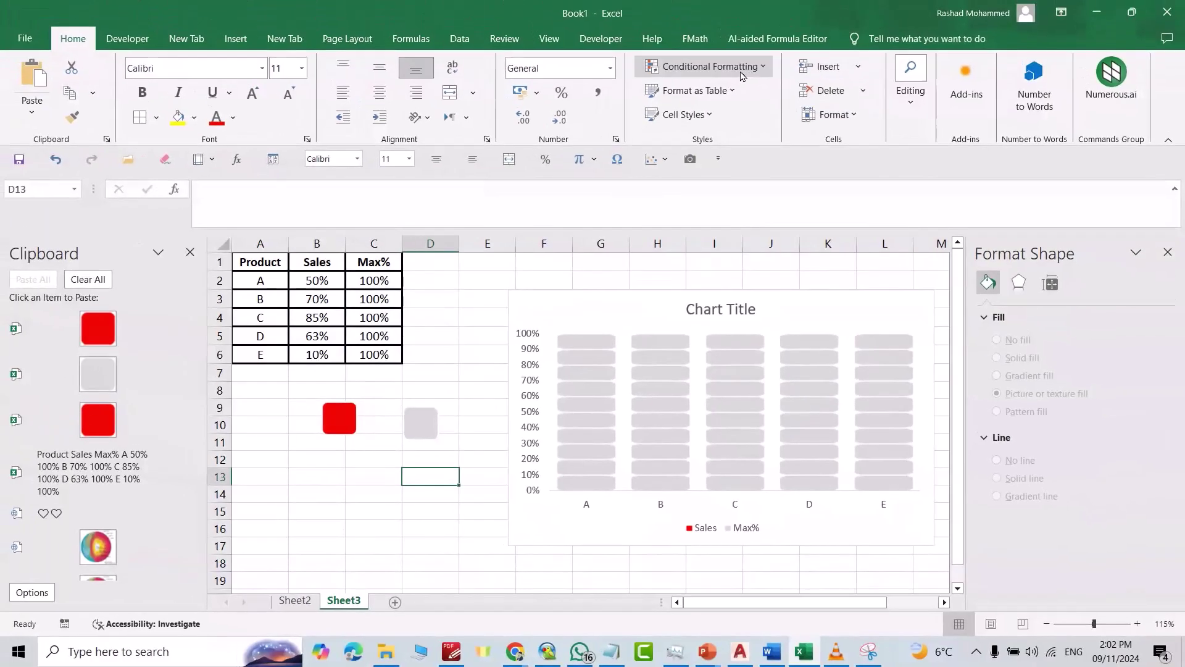
- Move Sales below Max% in Select Data, then shift the chart left and narrow it
click(788, 310)
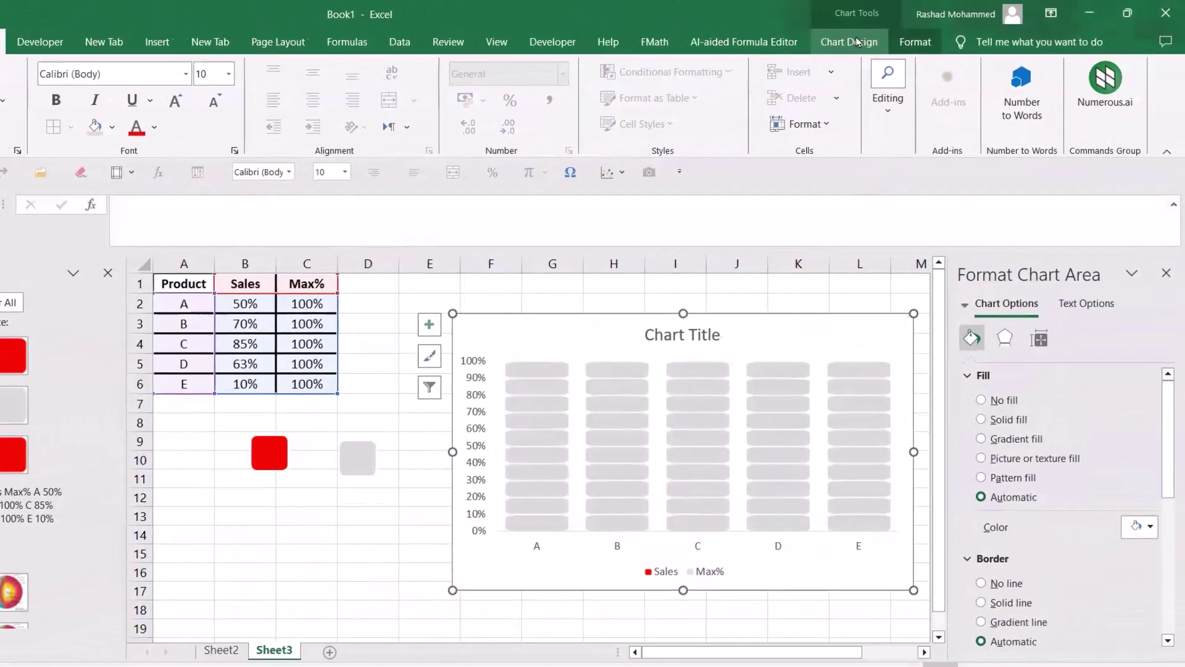
click(873, 39)
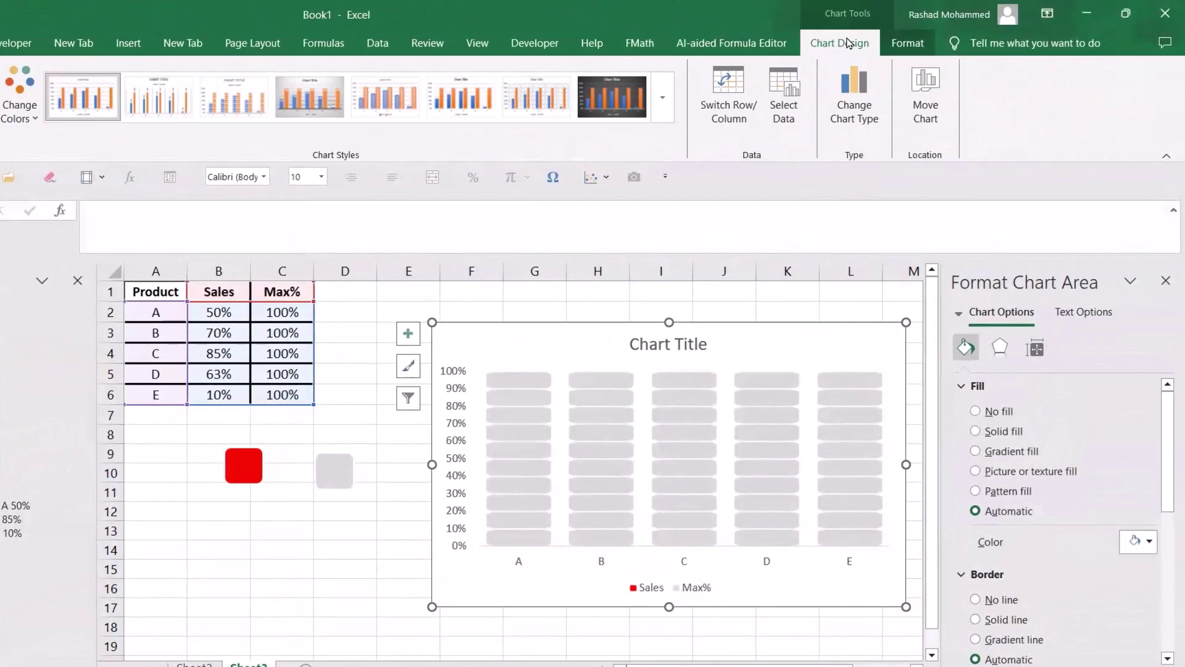
click(794, 107)
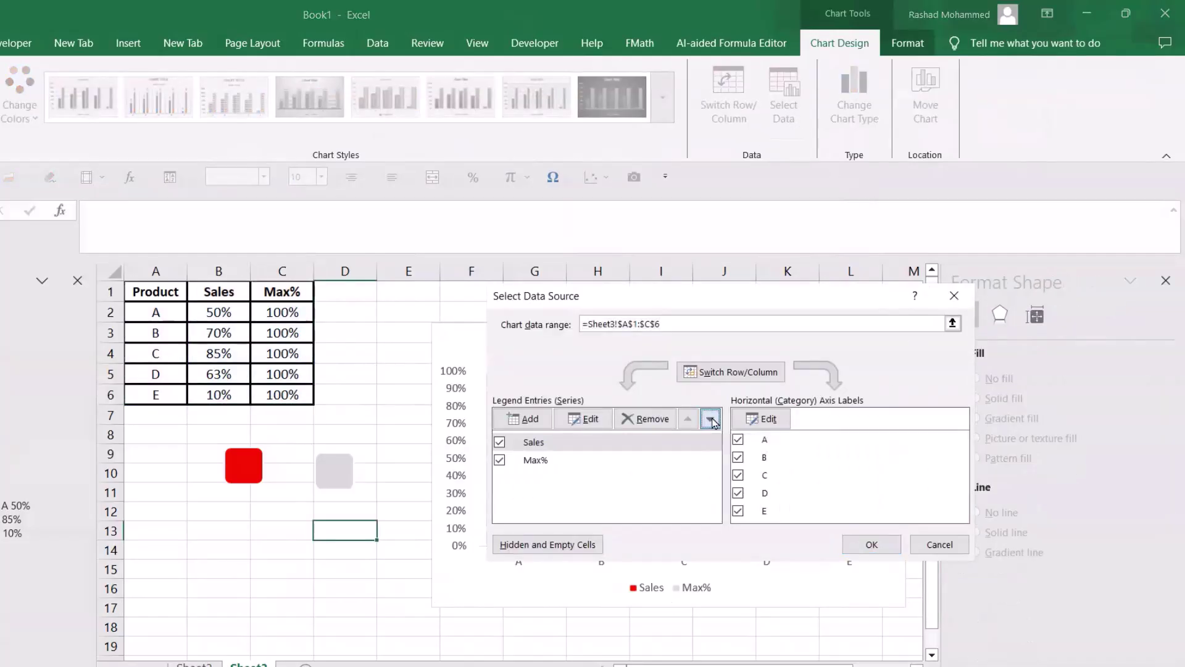
click(711, 419)
click(870, 544)
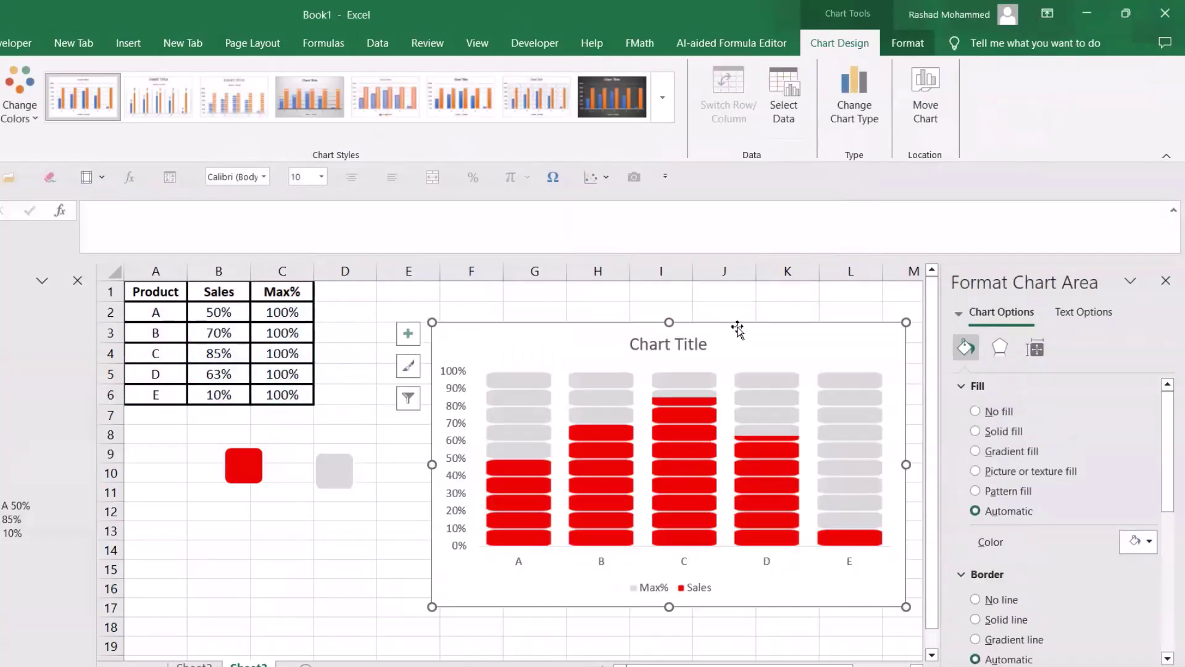
drag(737, 329, 660, 334)
drag(829, 469, 723, 470)
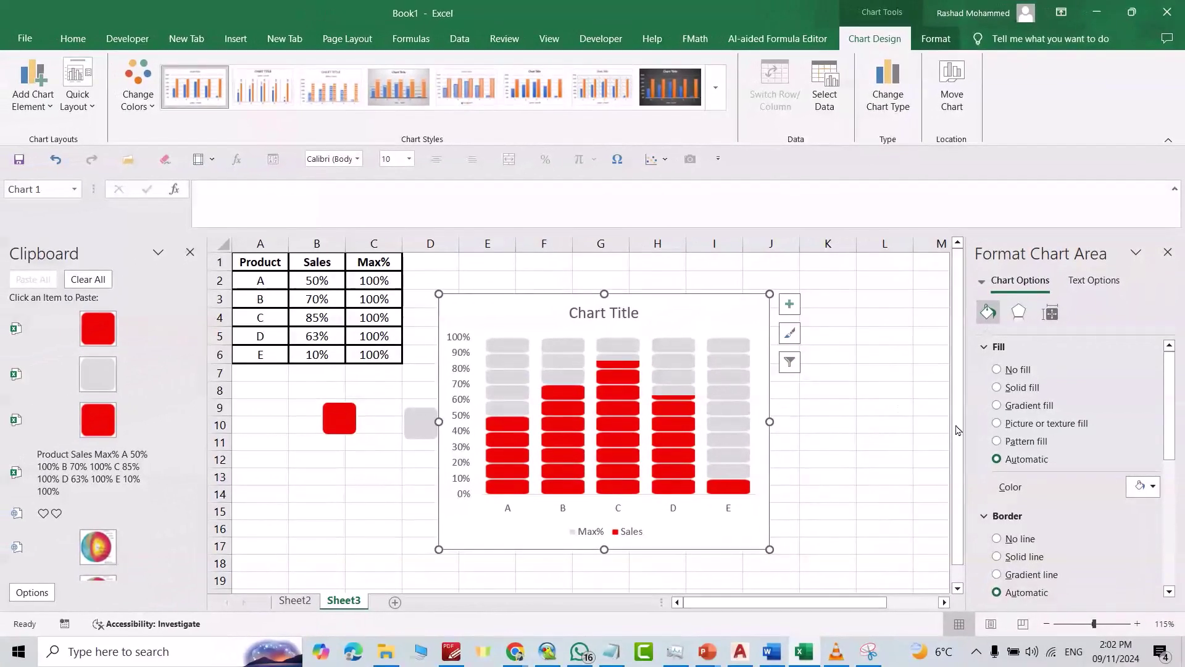
- Set the chart area border to black, 2.25 pt width, with Rounded corners ticked
drag(1169, 432, 1151, 507)
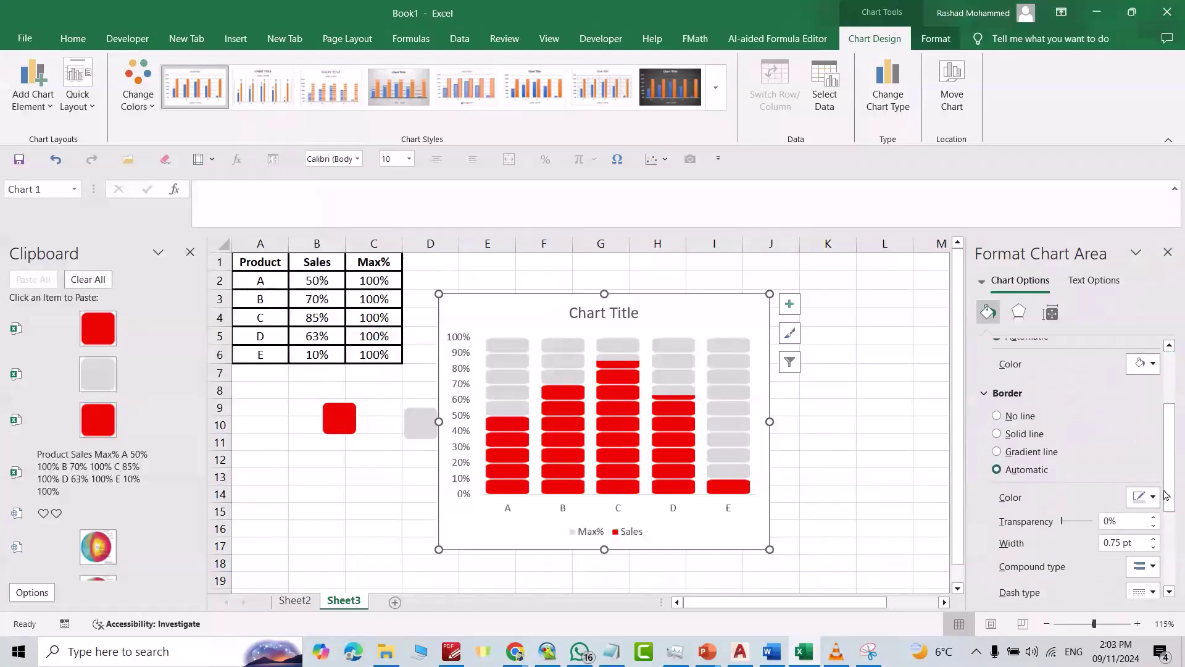
click(1154, 499)
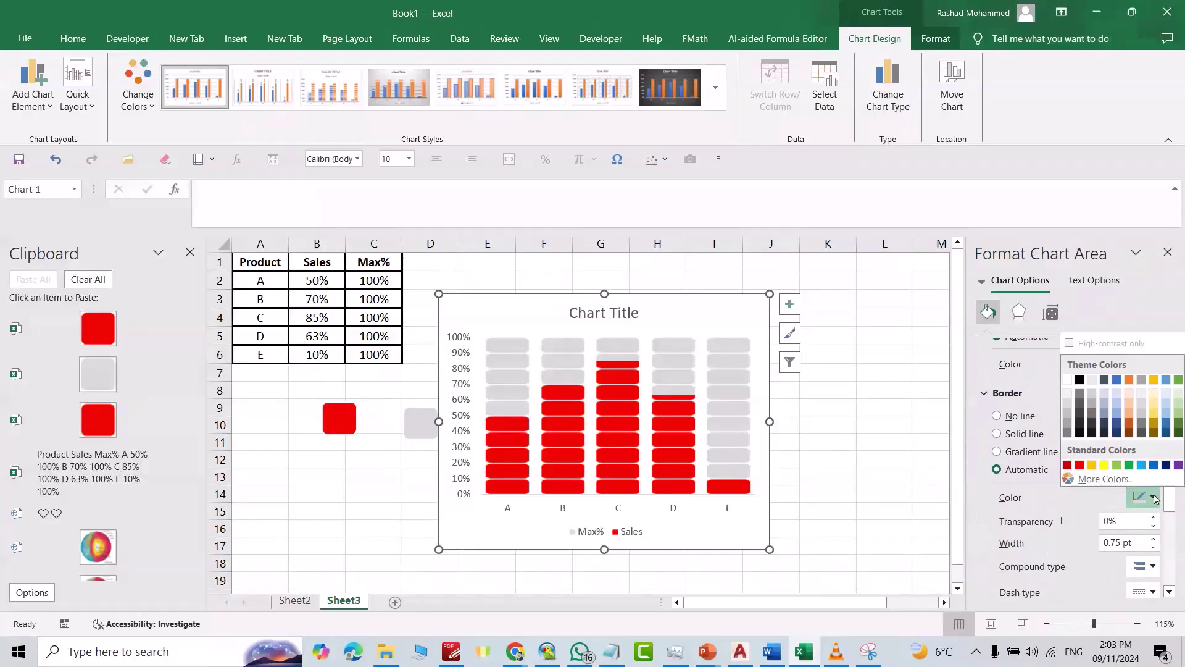
click(1080, 380)
click(1154, 538)
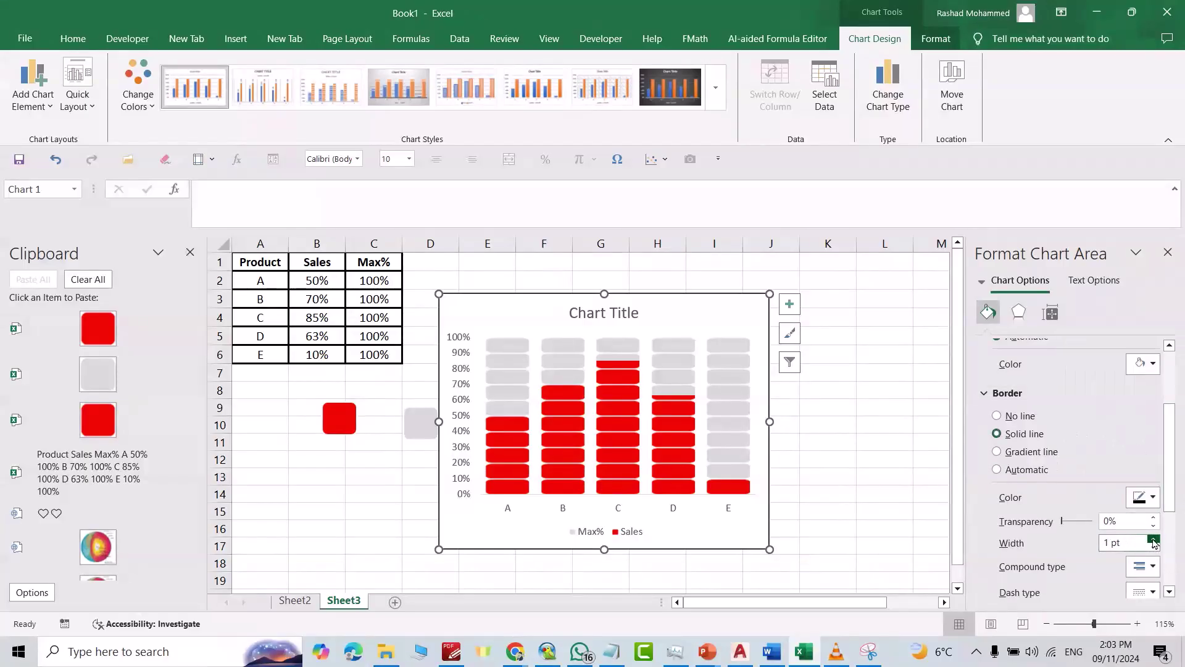
click(1153, 538)
click(1154, 538)
click(1154, 538)
click(1154, 539)
click(1154, 539)
drag(1178, 458, 1179, 549)
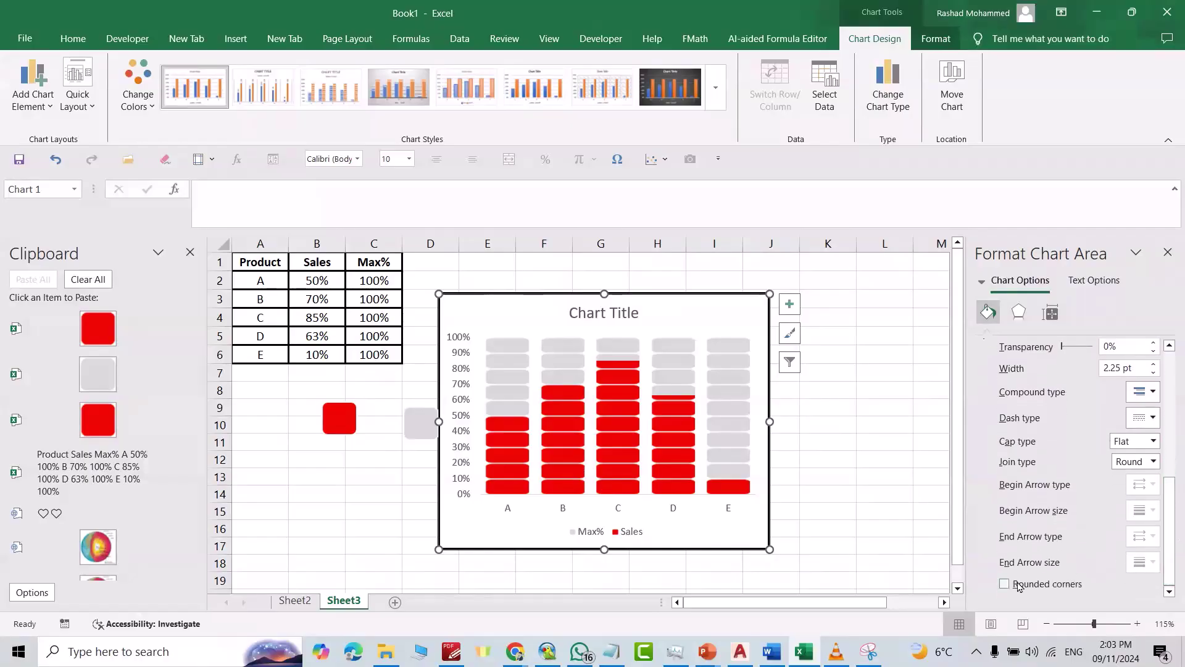
click(888, 511)
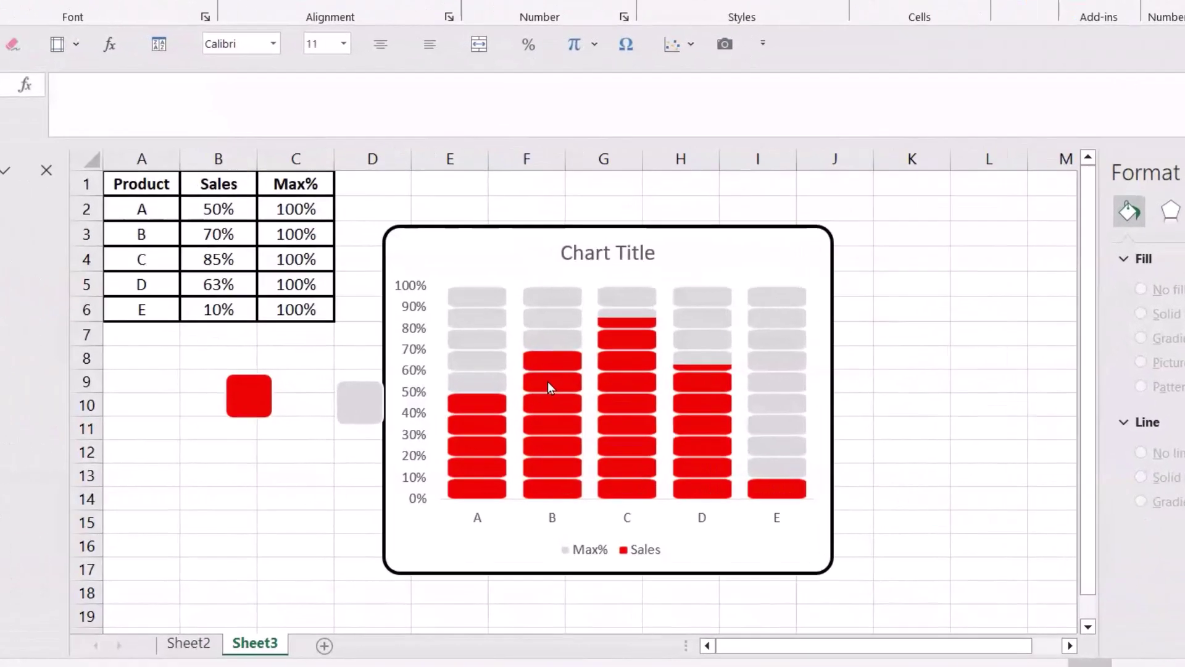
click(559, 404)
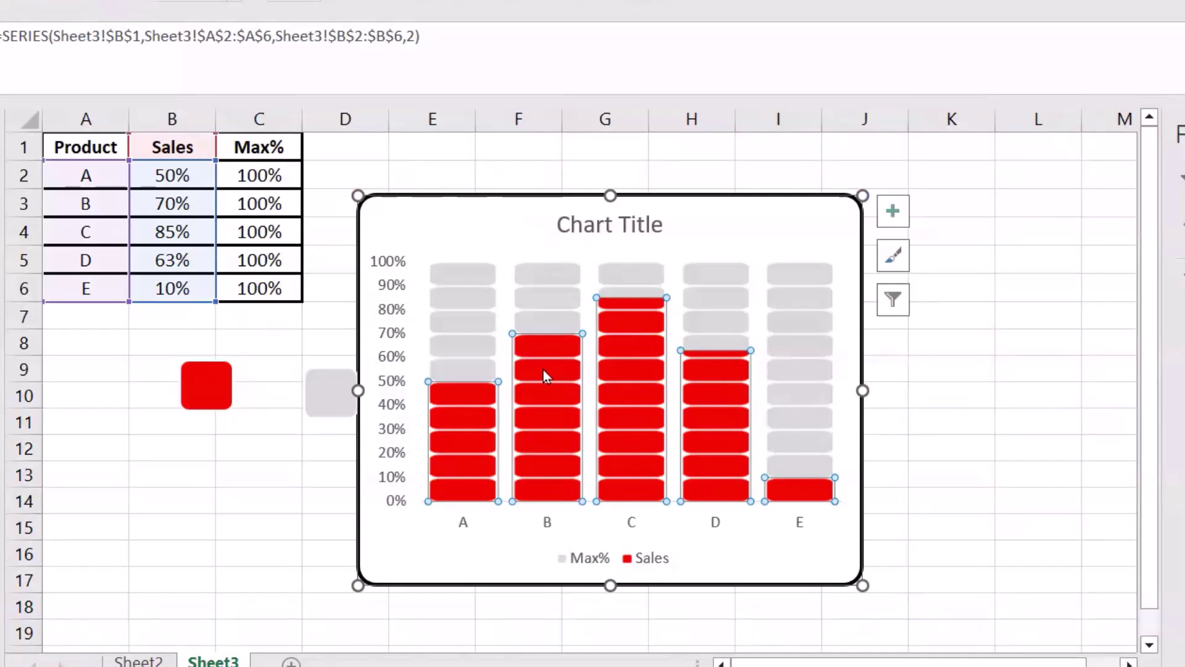
- Add data labels to the Sales squares and make them bold at 12 pt
right_click(543, 369)
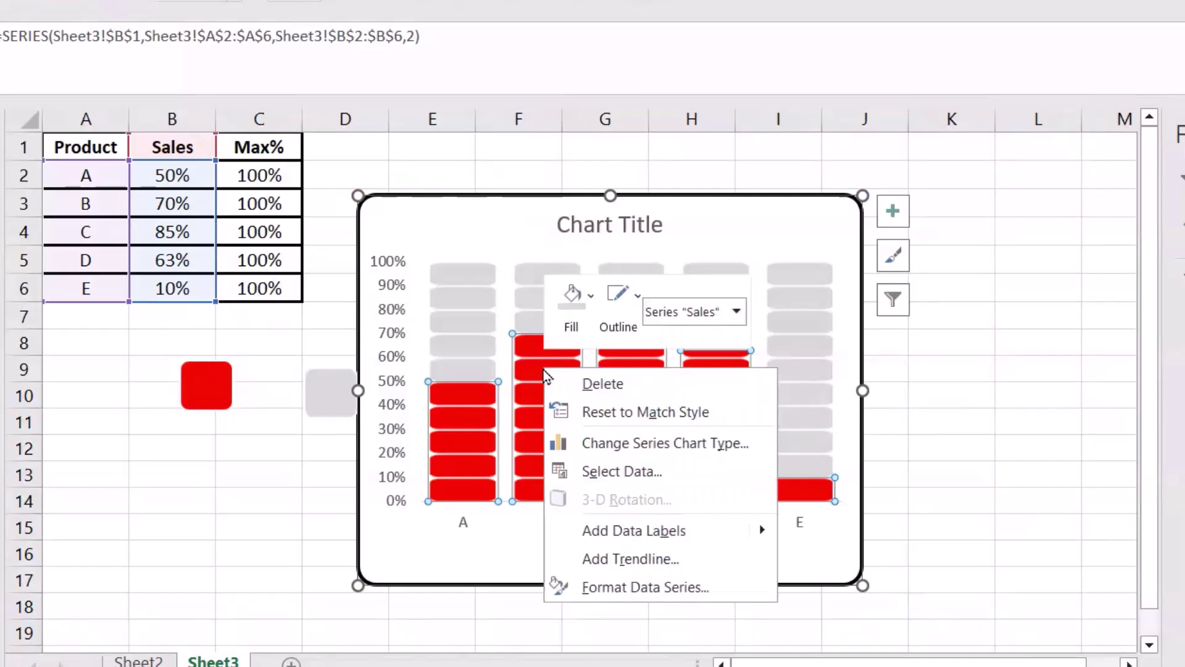
click(620, 531)
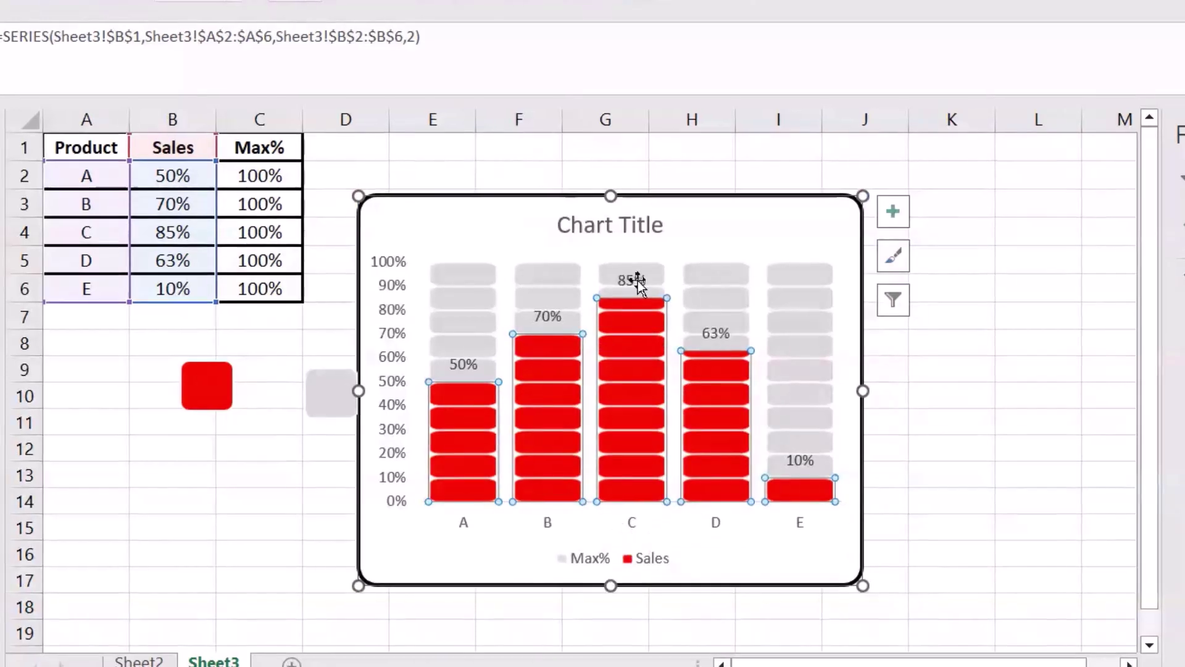
click(639, 284)
click(177, 115)
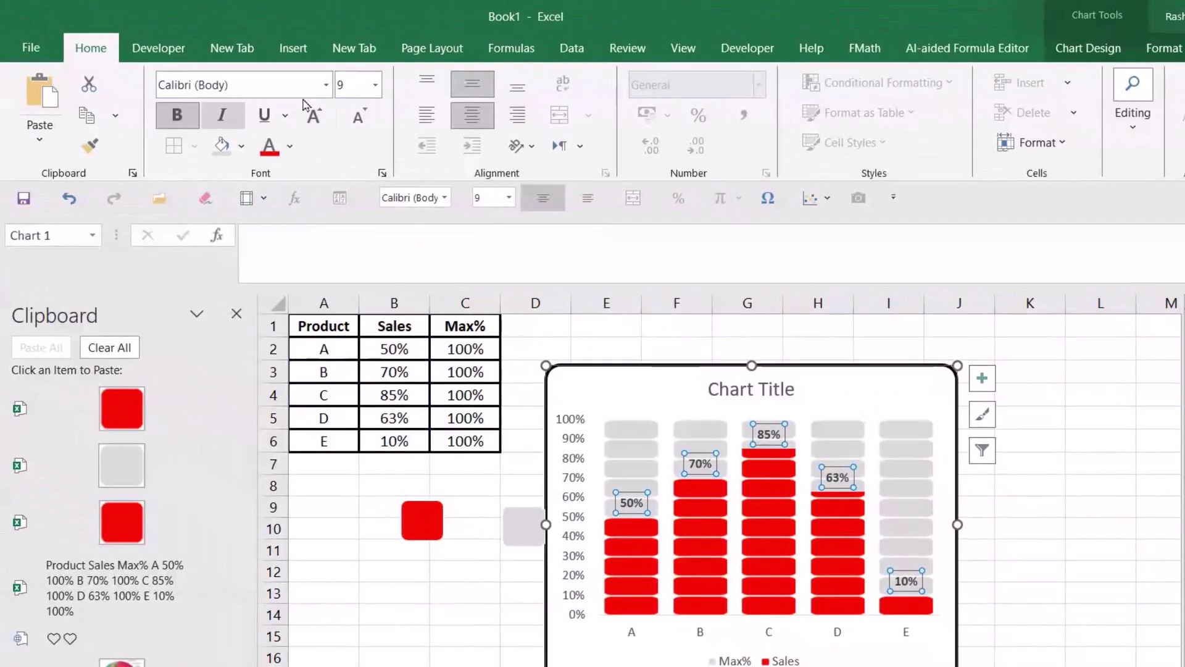
click(376, 86)
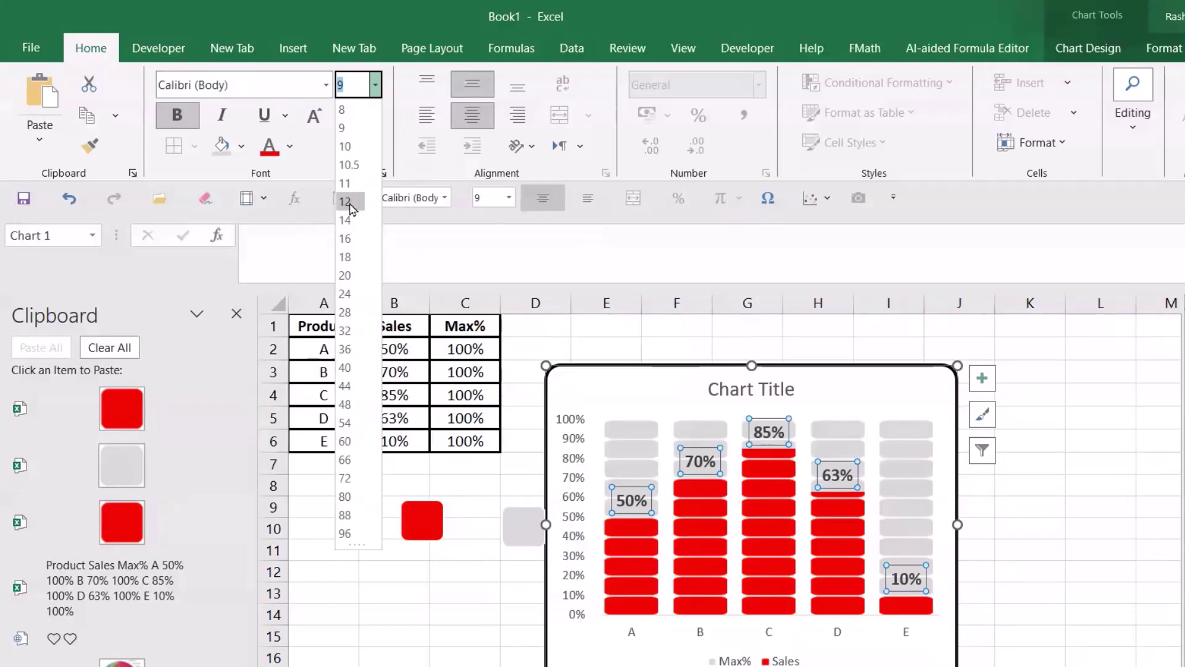
click(347, 202)
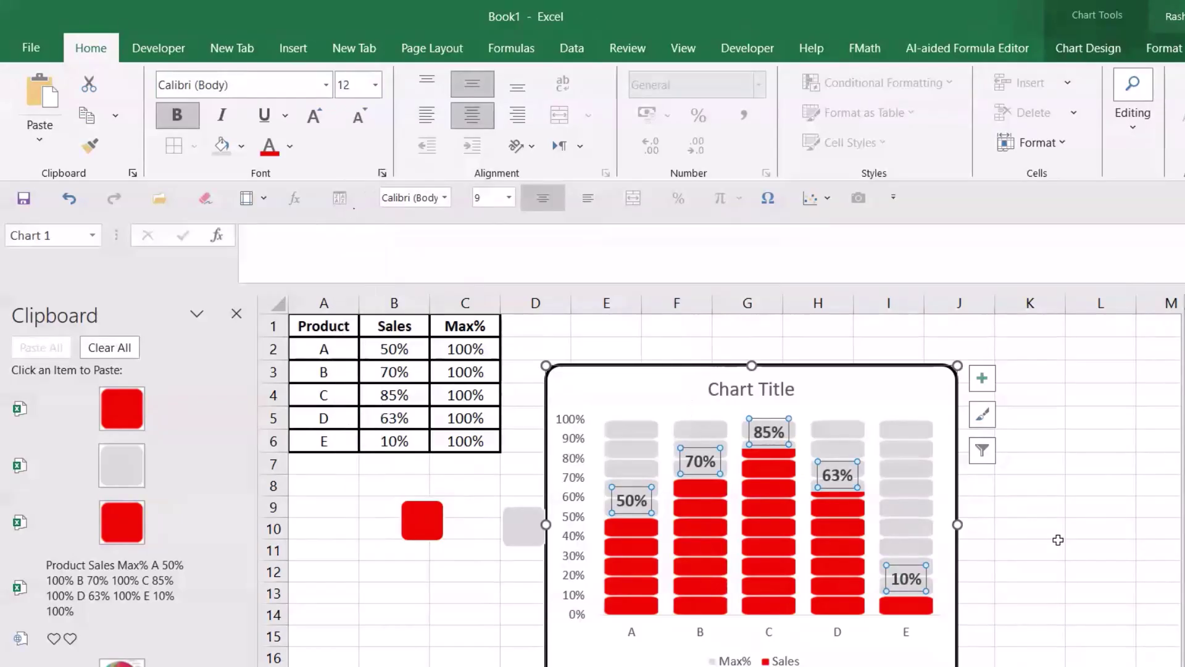
- Select the placeholder chart title text so it can be replaced with 'Grid Chart'
click(1058, 540)
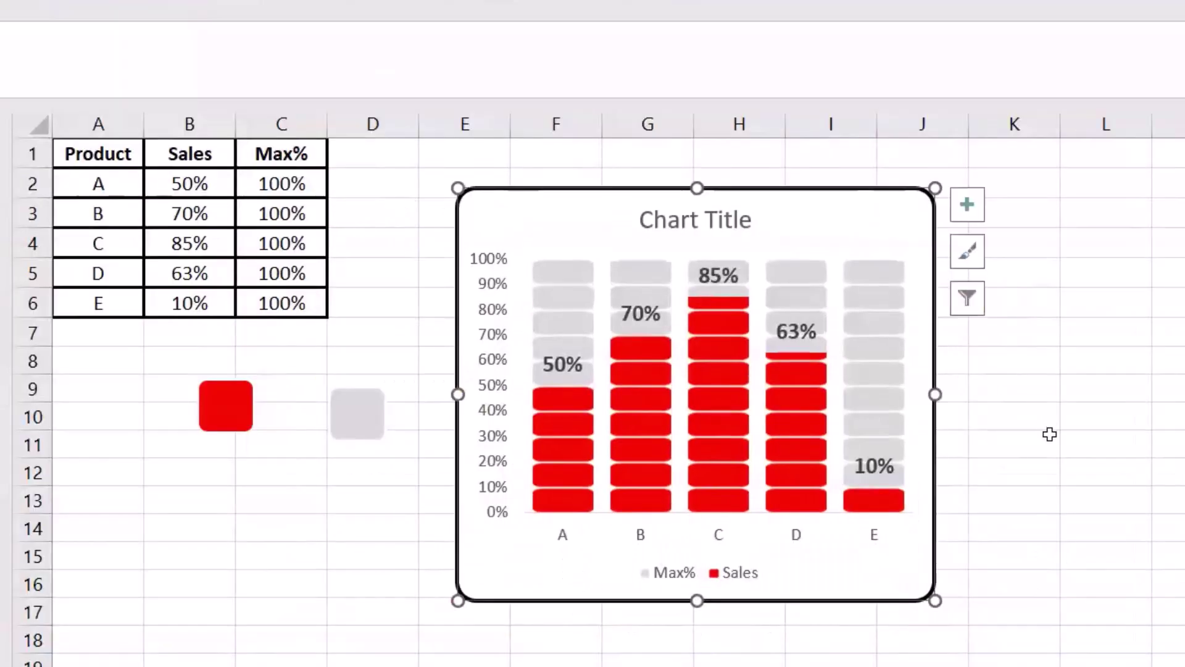
click(710, 219)
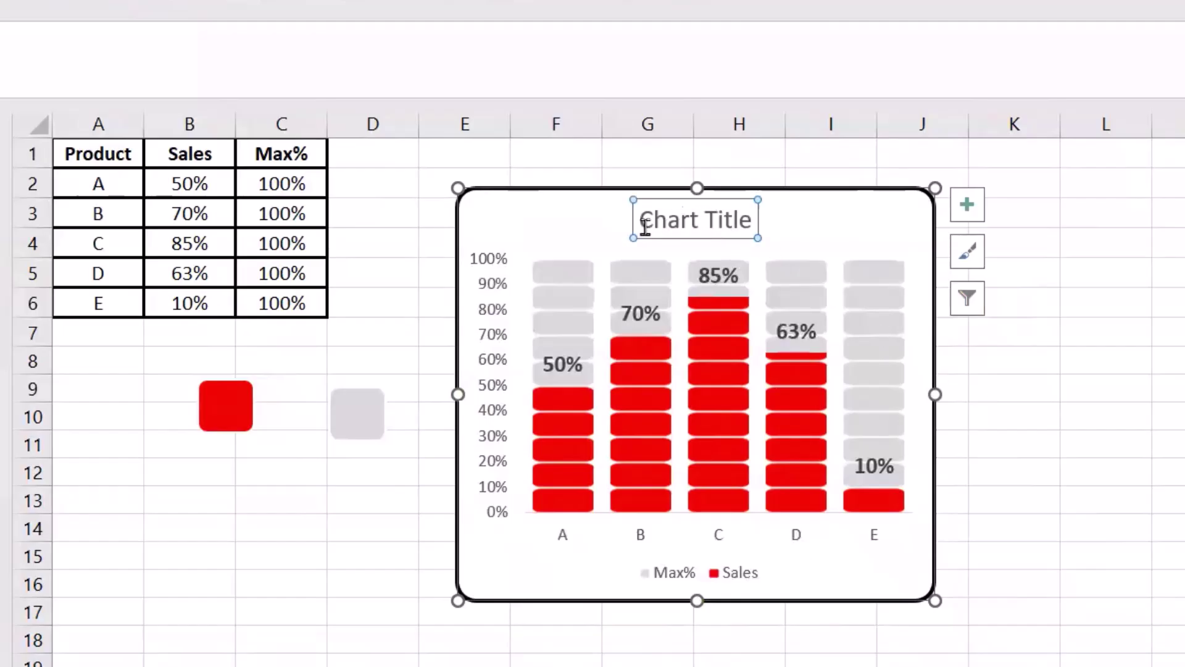
drag(645, 227, 743, 238)
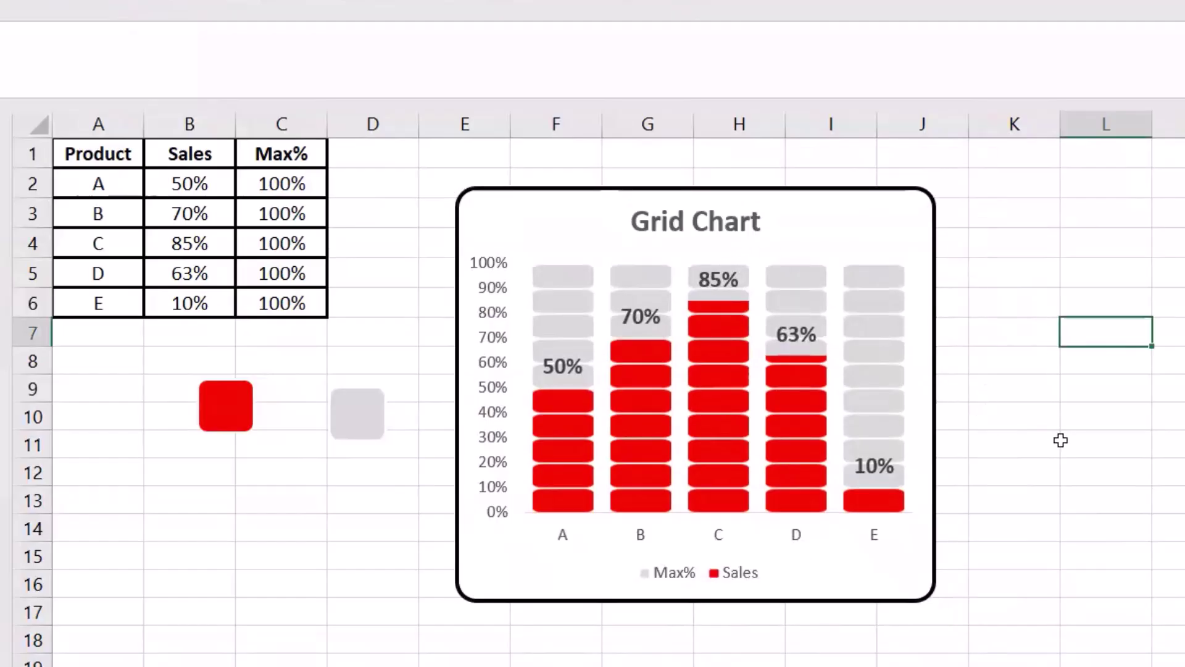
- Enter 25 in B4 for product C and 50 in B6 for product E
click(185, 244)
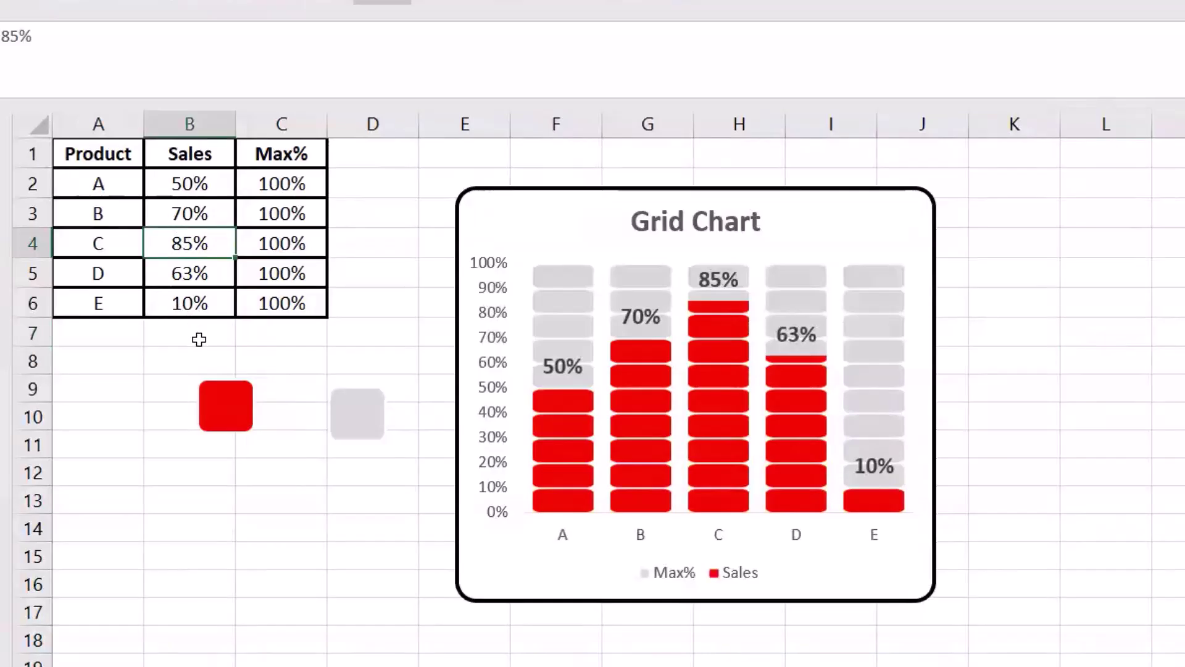
text(25)
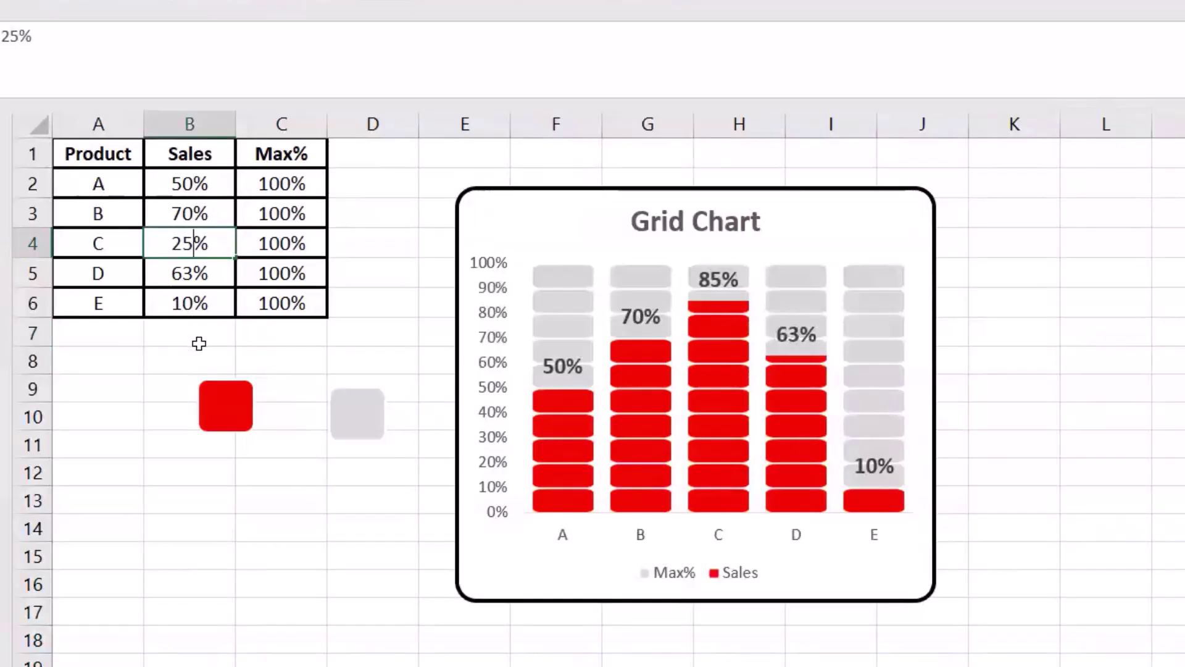
key(Return)
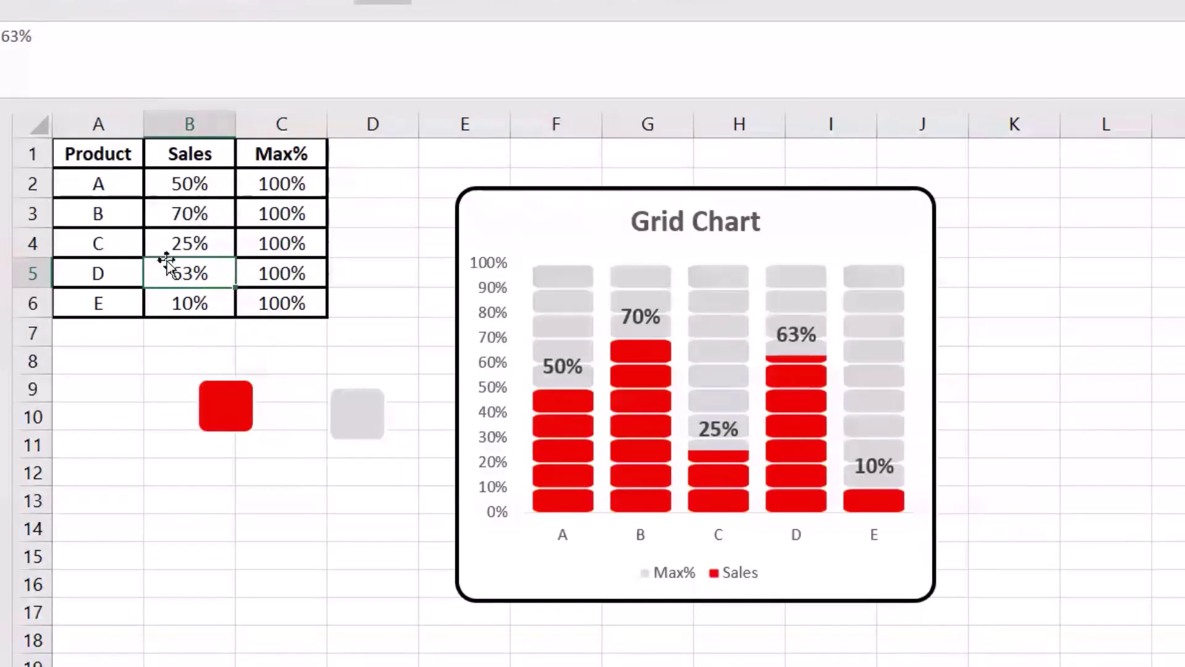
click(177, 302)
text(50)
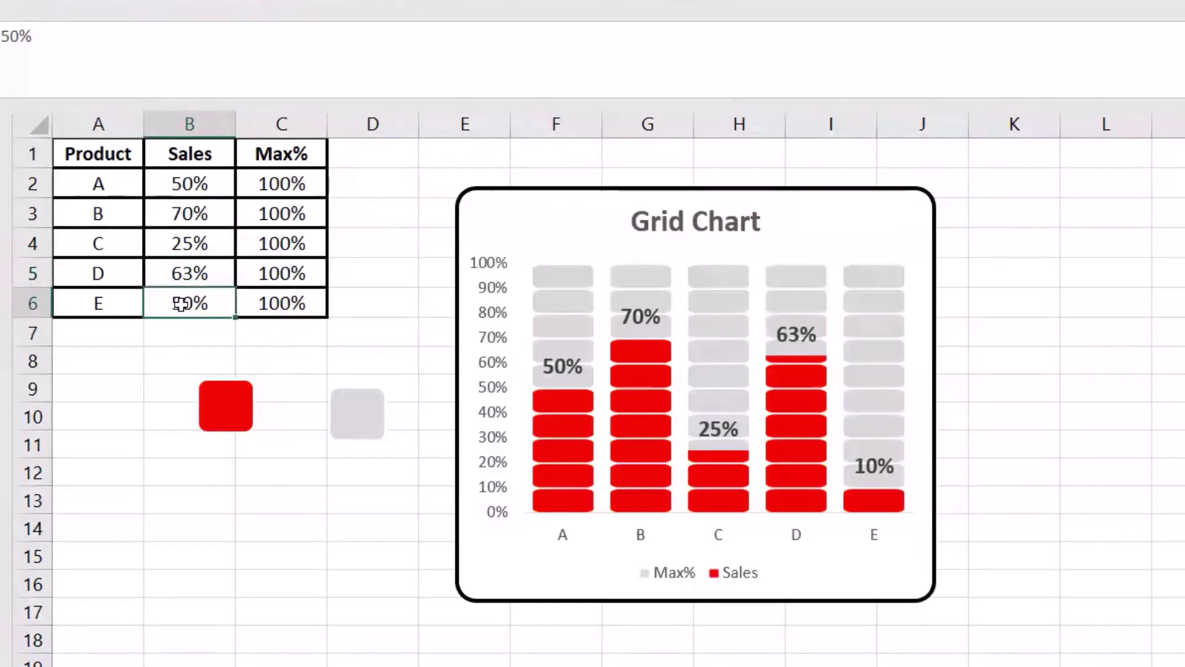
click(1014, 302)
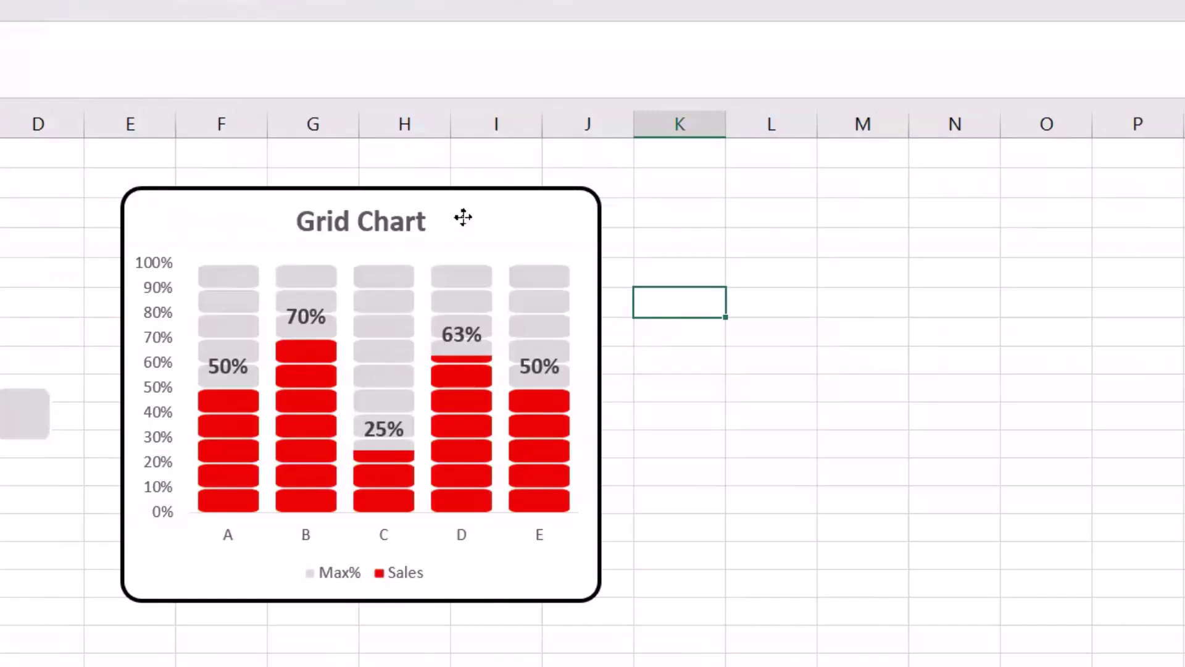
click(796, 217)
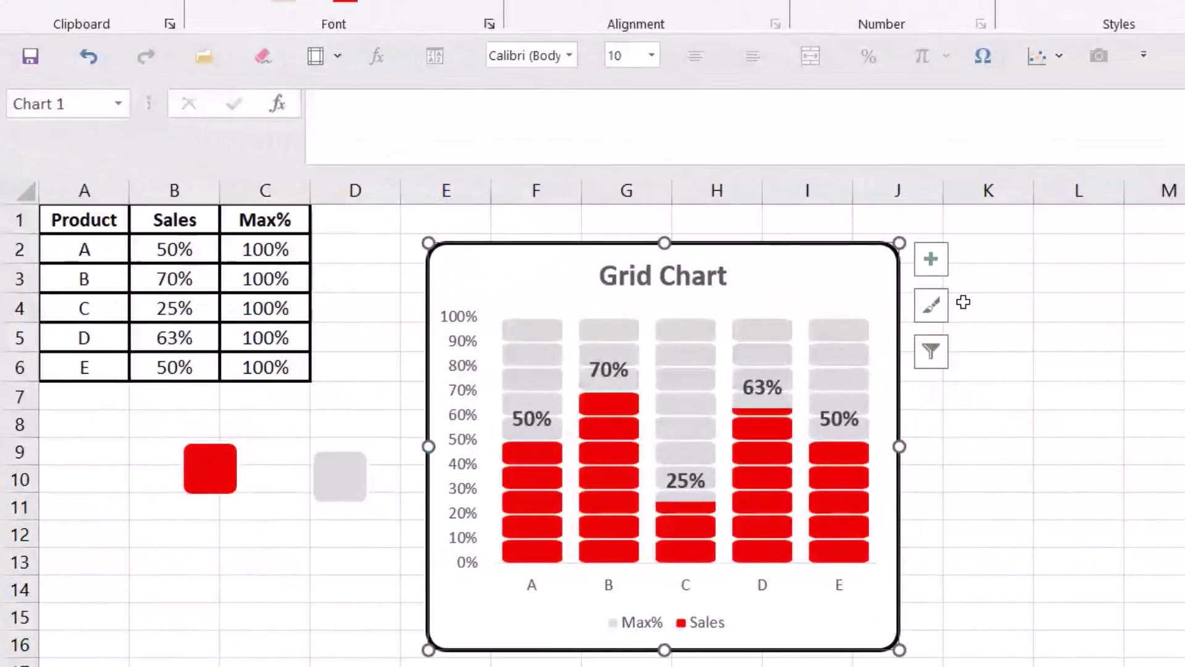